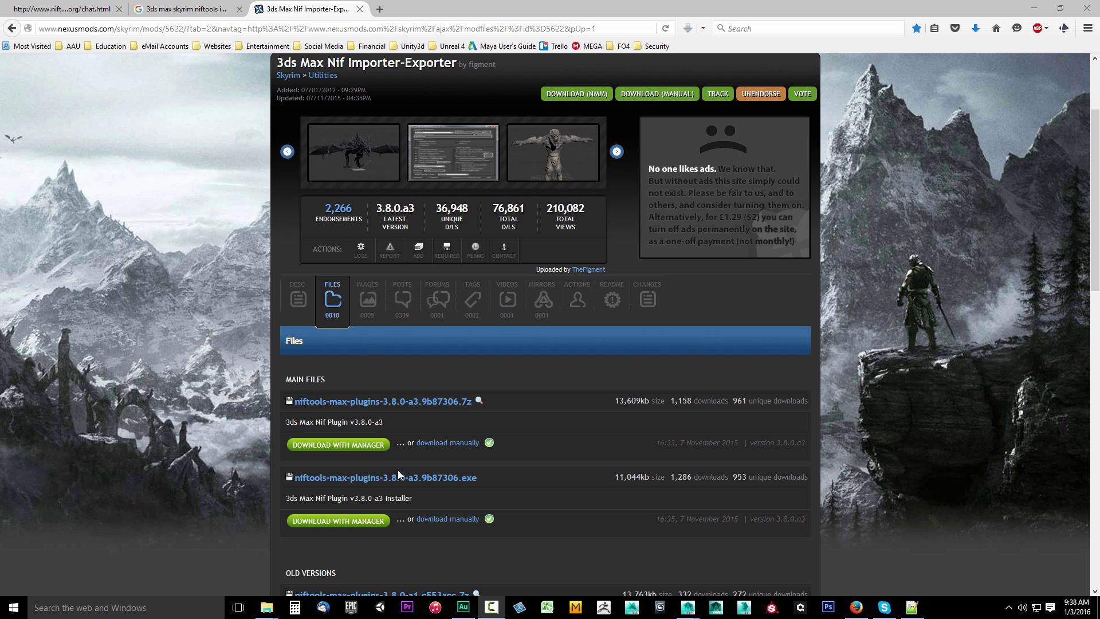
Save the niftools-max-plugins-3.8.0-a3.9b87306.exe installer from Nexus Mods through the manual download.
left_click(448, 519)
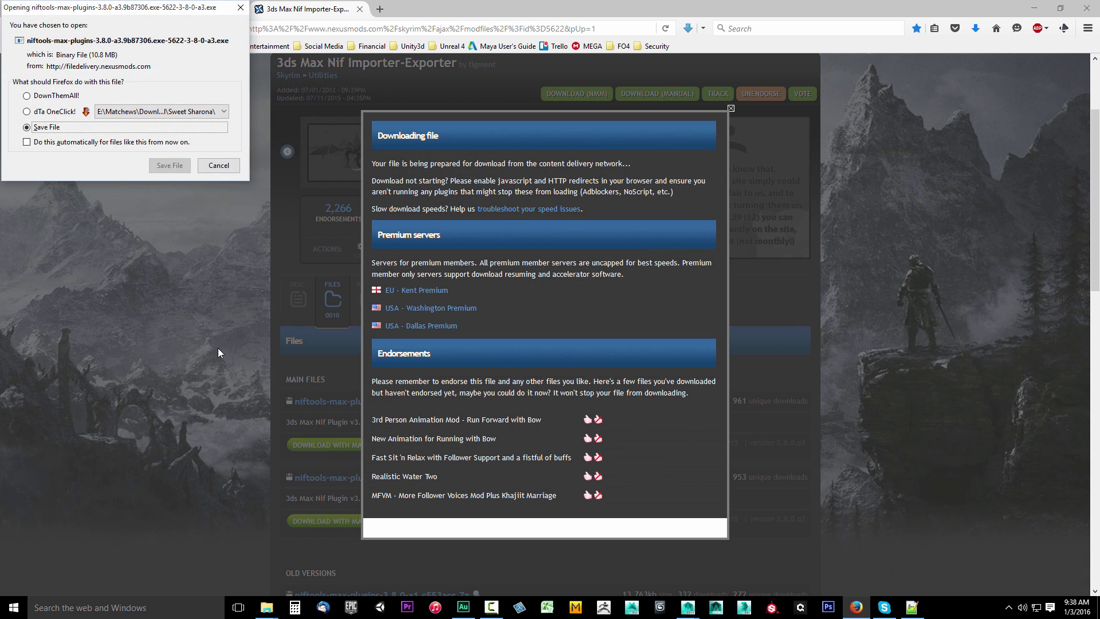
left_click(170, 165)
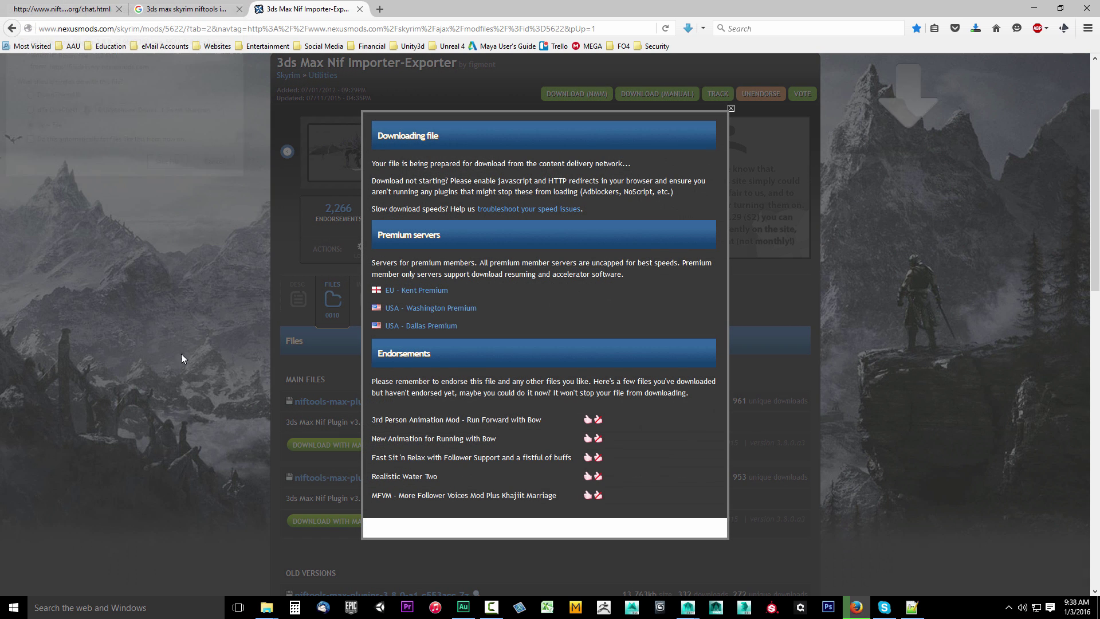
left_click(185, 379)
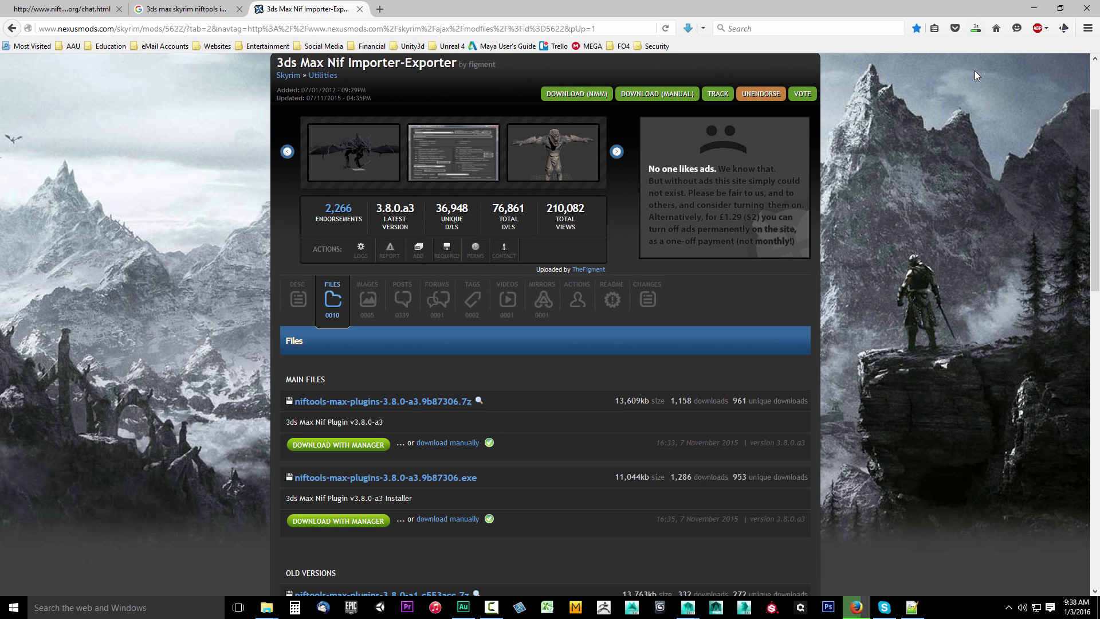
Launch the downloaded niftools installer from Firefox's downloads list and allow it to run.
left_click(976, 28)
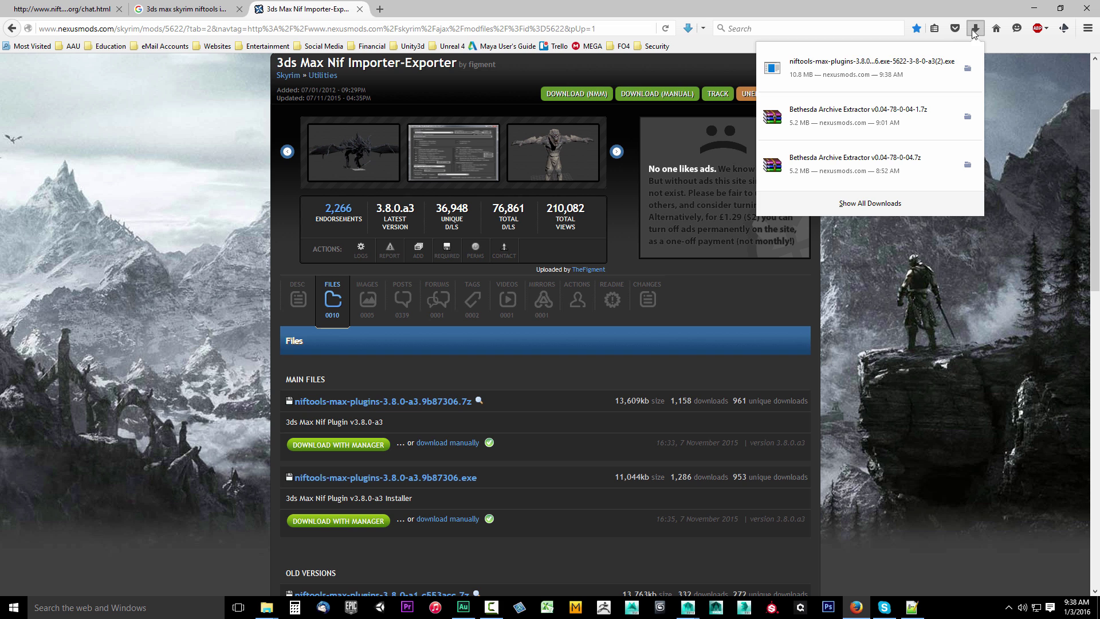
left_click(887, 66)
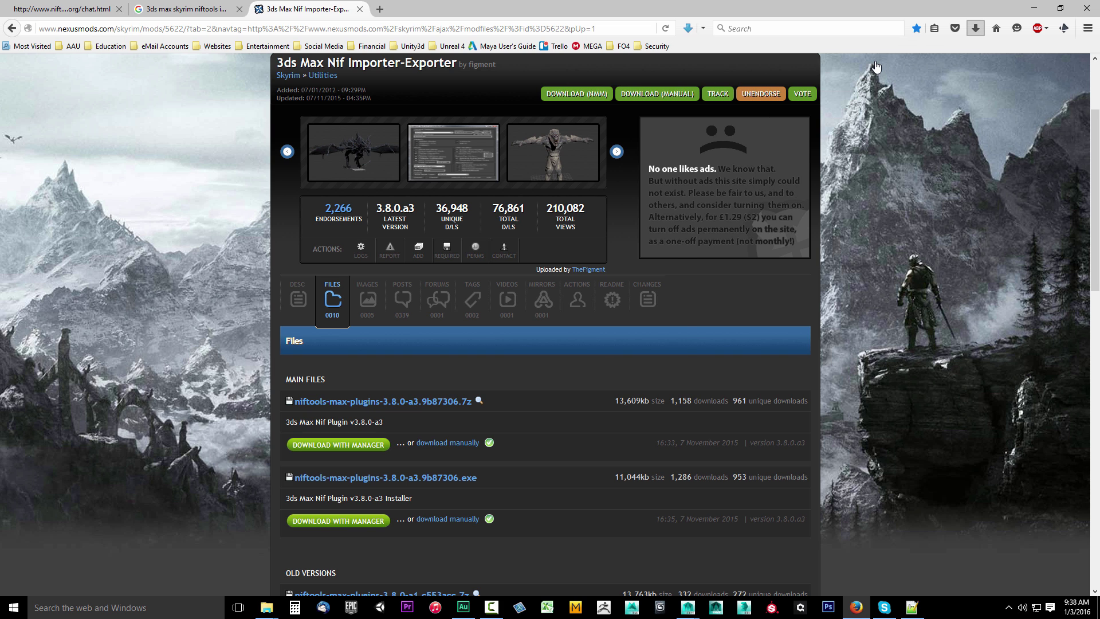
left_click(587, 315)
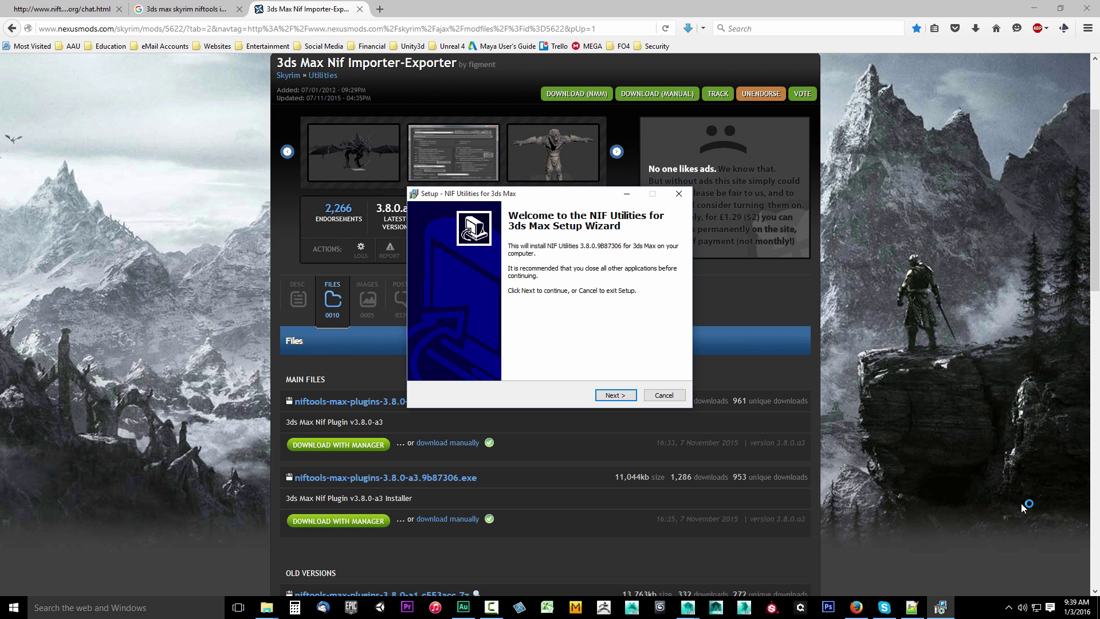
Go to Select Components and deselect 3ds Max 2014 and 2012 (x64), keeping only 3ds Max 2016.
key("Return")
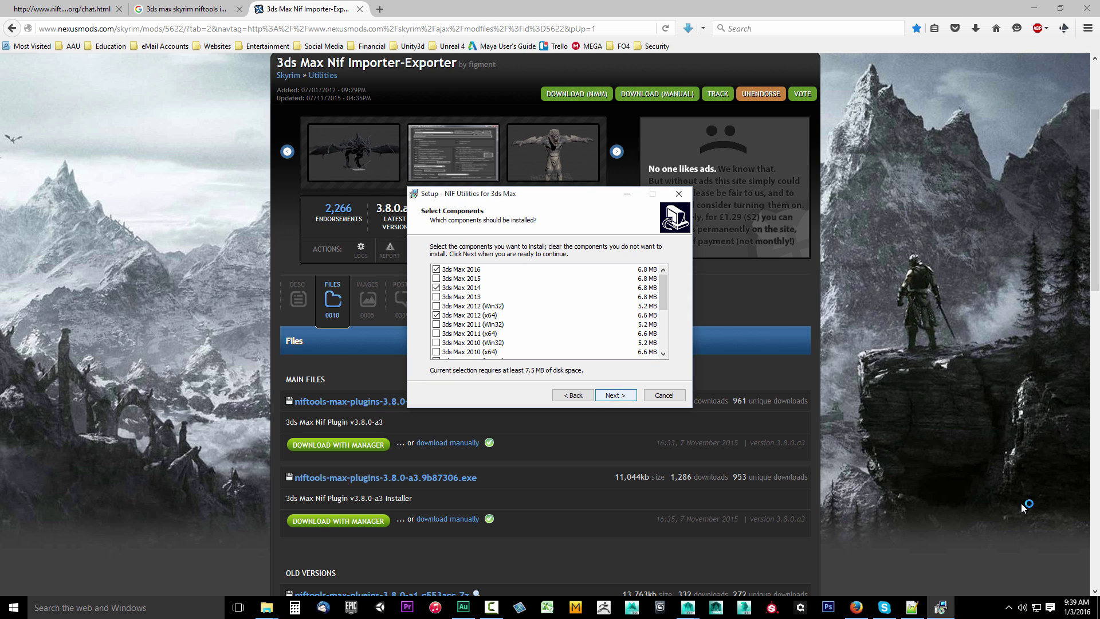
key("Down")
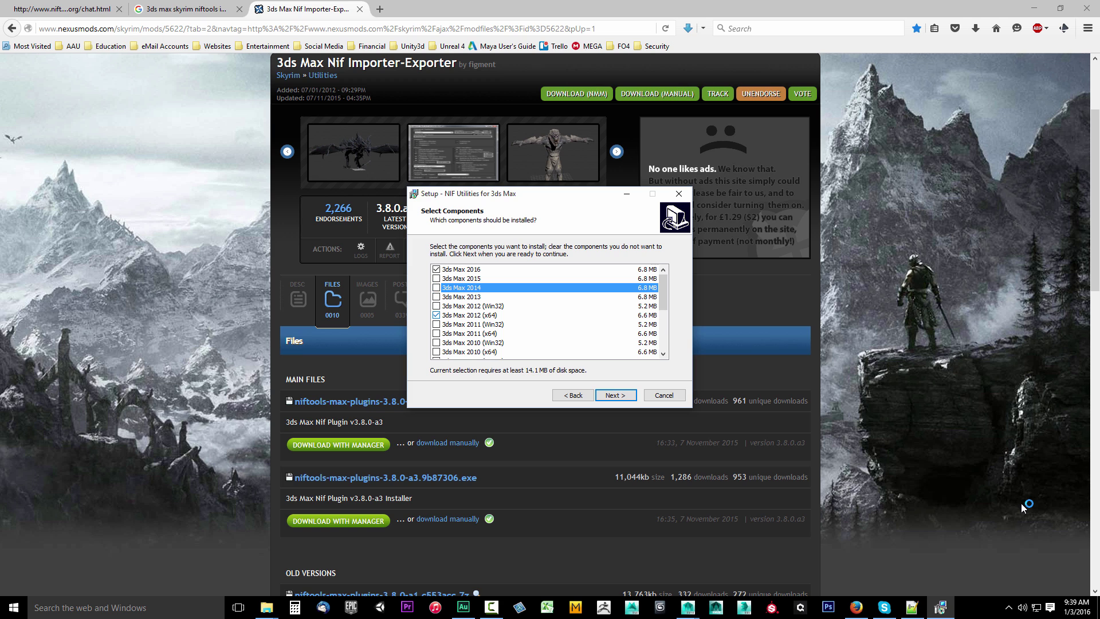
key("Down")
key("Down")
key("Down")
key("space")
key("Down")
key("Down")
key("Down")
key("Down")
key("Down")
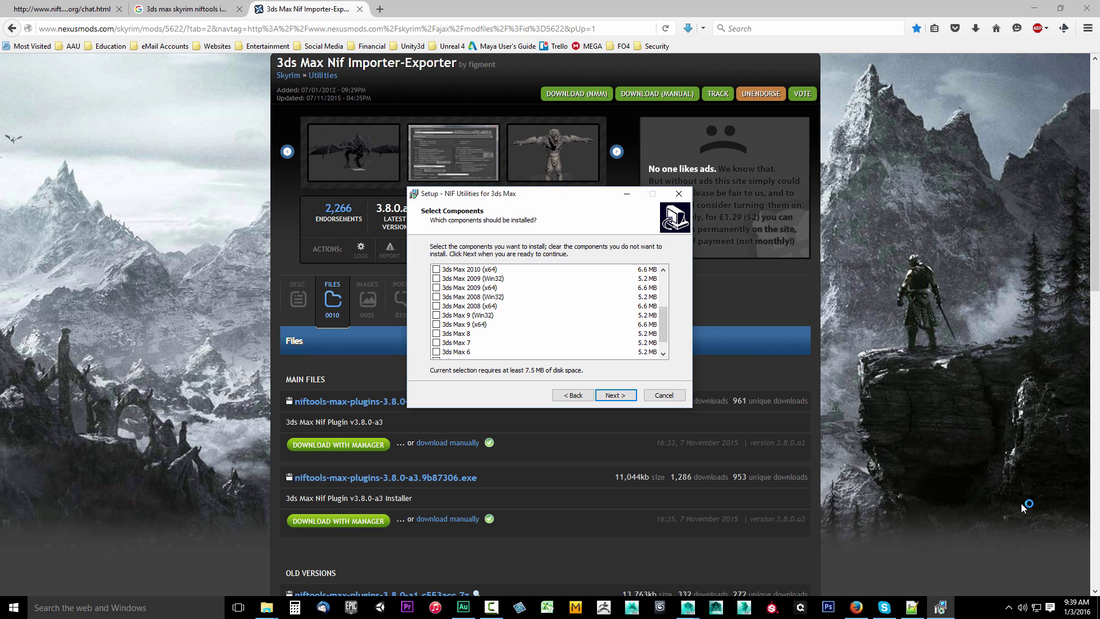
key("Up")
key("Up")
key("Up")
key("Up")
key("Up")
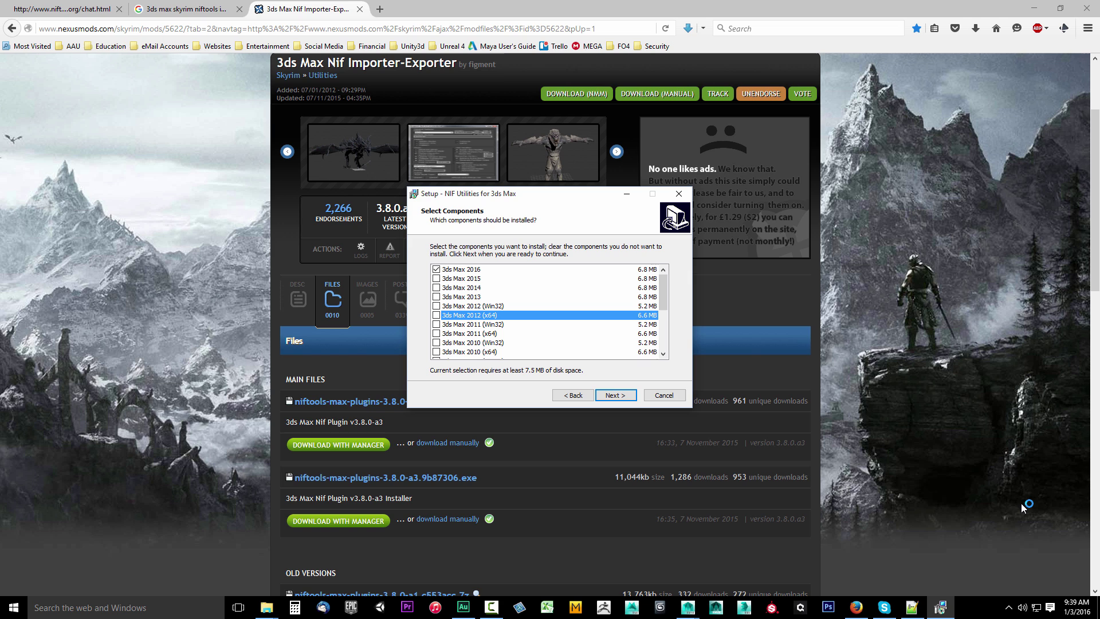
key("Down")
key("Down")
key("Down")
key("Down")
key("Down")
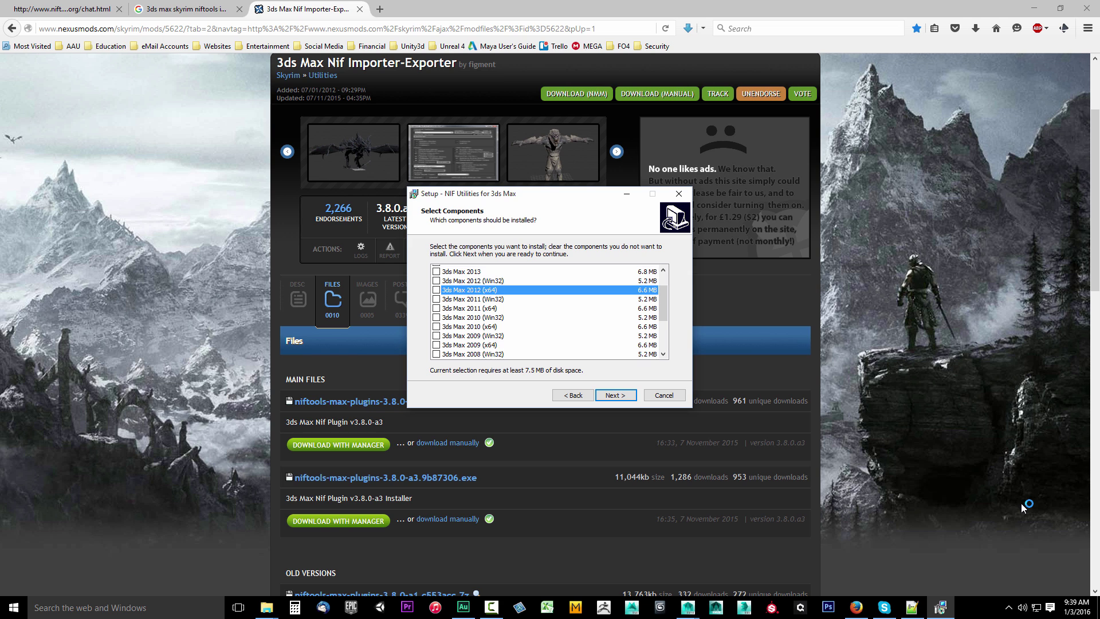
key("Up")
key("Up")
key("Up")
key("Up")
key("Up")
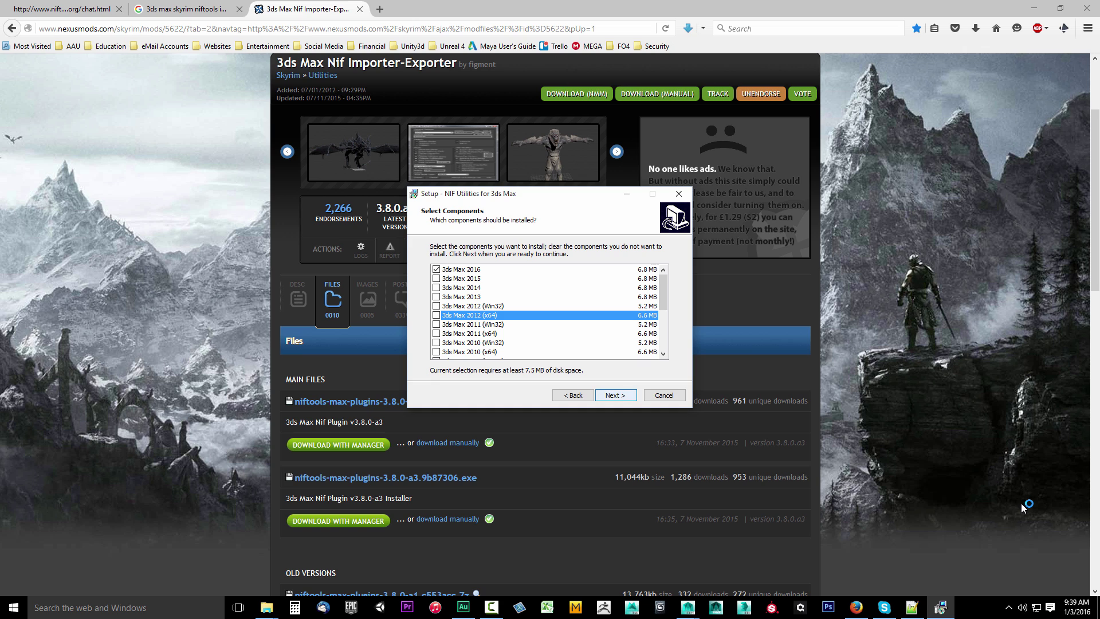
Keep Skyrim selected on the Custom Directories page of the supported games list.
key("Return")
key("Up")
key("Up")
key("Up")
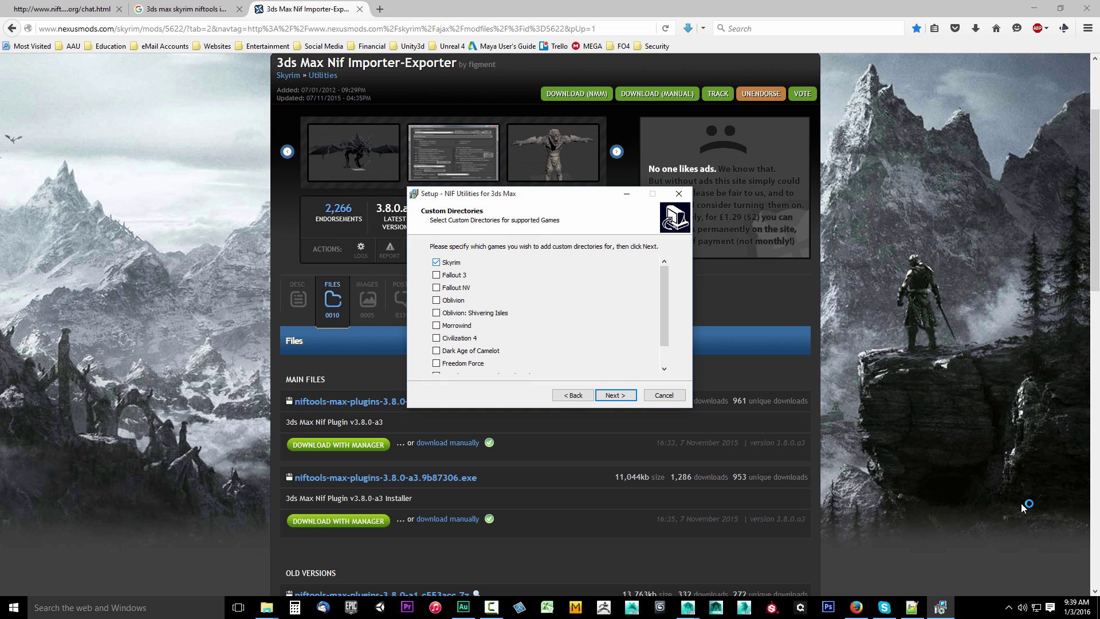
key("Down")
key("Down")
key("Down")
key("Down")
key("Down")
key("Down")
key("Down")
key("Down")
key("Down")
key("Down")
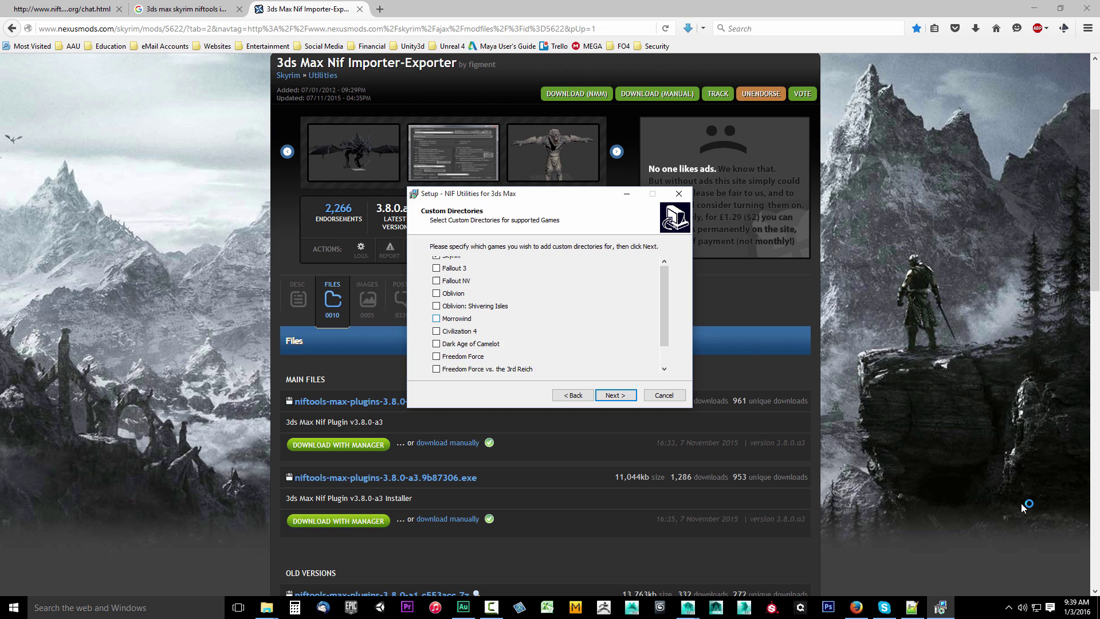
key("Up")
key("Up")
key("Up")
key("Up")
key("Up")
key("Up")
key("Up")
key("Up")
key("Up")
key("Up")
key("Down")
key("Down")
key("Down")
key("Down")
key("Down")
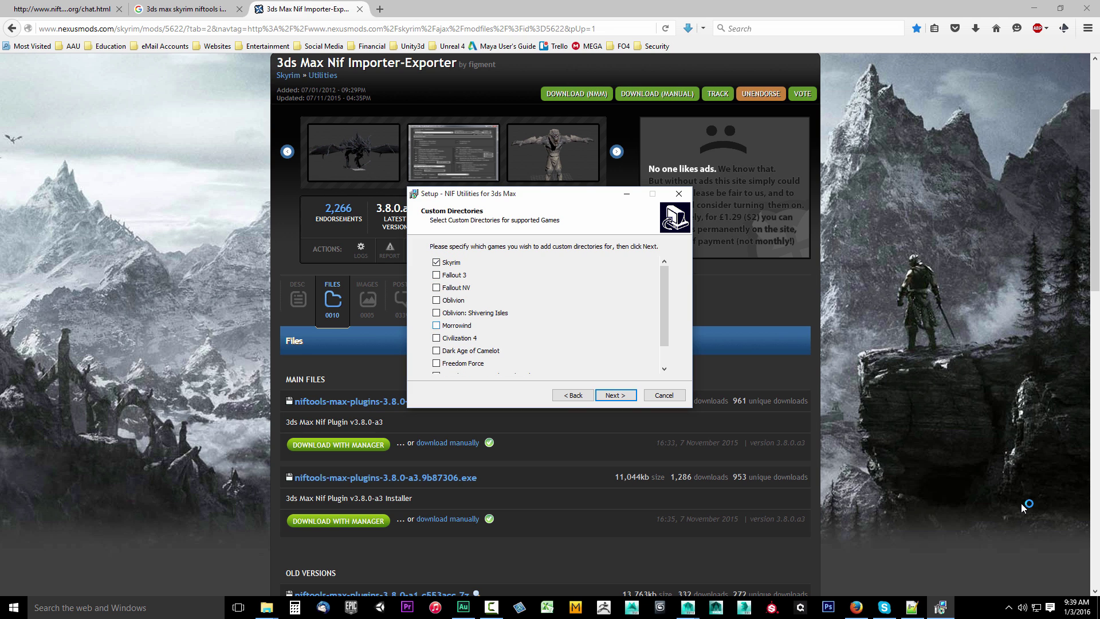
key("Up")
key("Up")
key("Up")
key("Up")
key("Up")
key("Down")
key("Down")
key("Down")
key("Down")
key("Down")
key("Down")
key("Up")
key("Up")
key("Up")
key("Up")
key("Up")
key("Up")
Accept the default Skyrim Meshes and Textures paths, install, and finish the wizard.
key("Return")
key("Tab")
key("Tab")
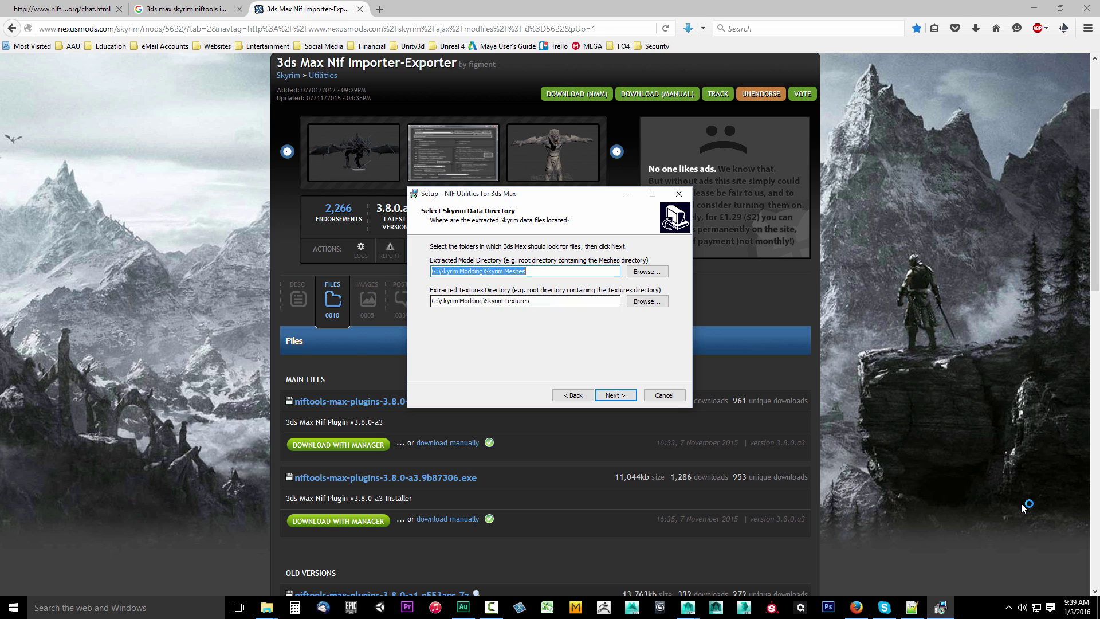
key("shift+Tab")
key("shift+Tab")
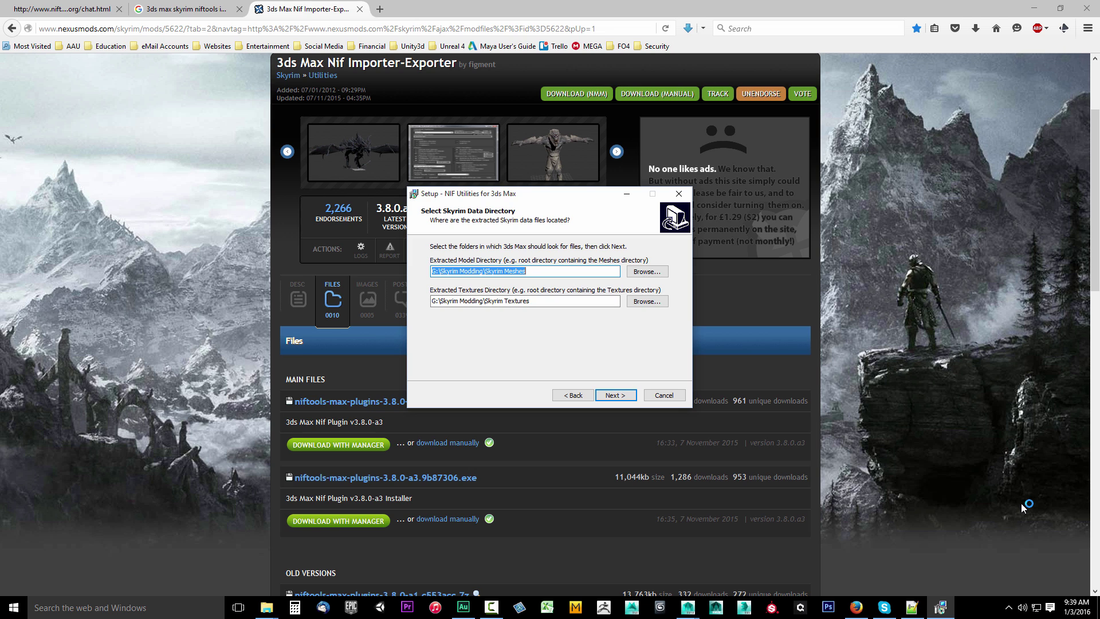
key("Tab")
key("Tab")
key("shift+Tab")
key("shift+Tab")
key("Return")
key("Return")
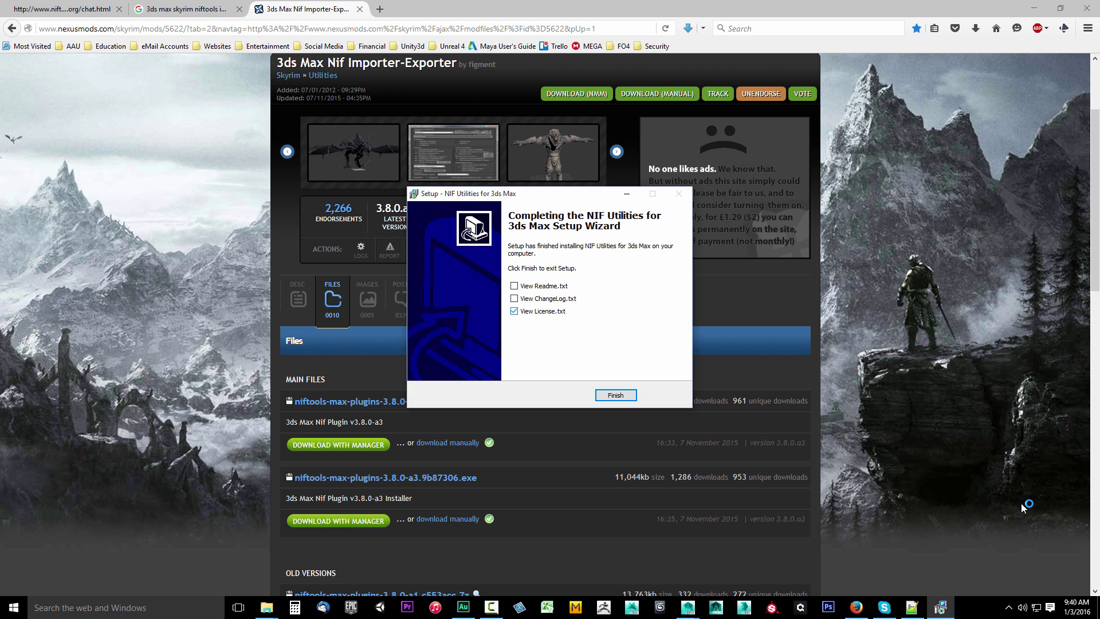
key("Return")
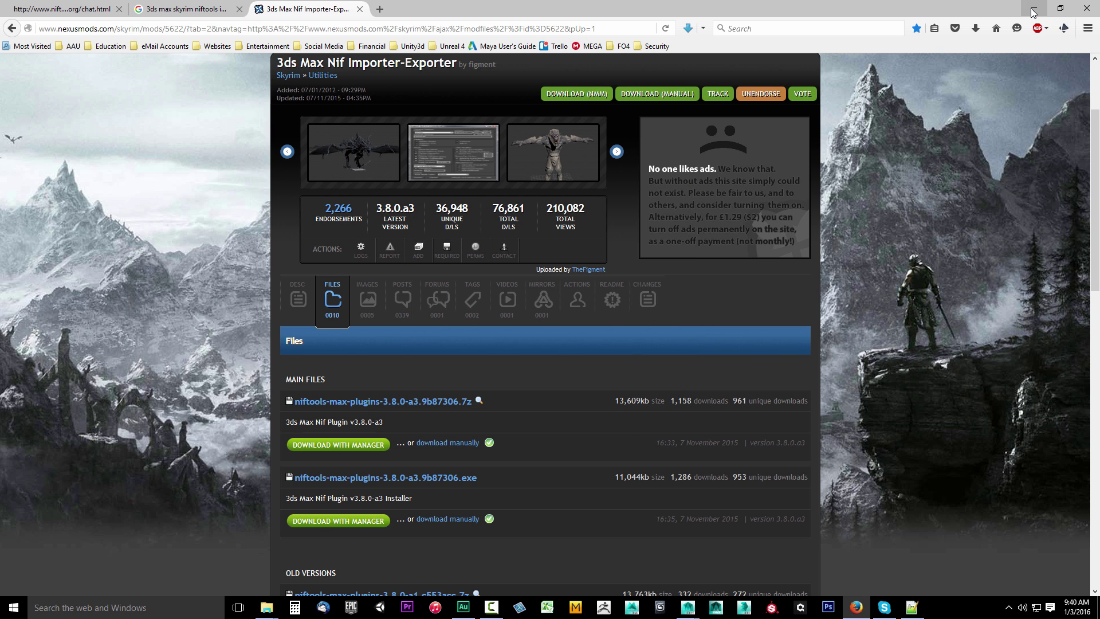
Minimize Firefox and open This PC in File Explorer from the Start menu.
left_click(1033, 11)
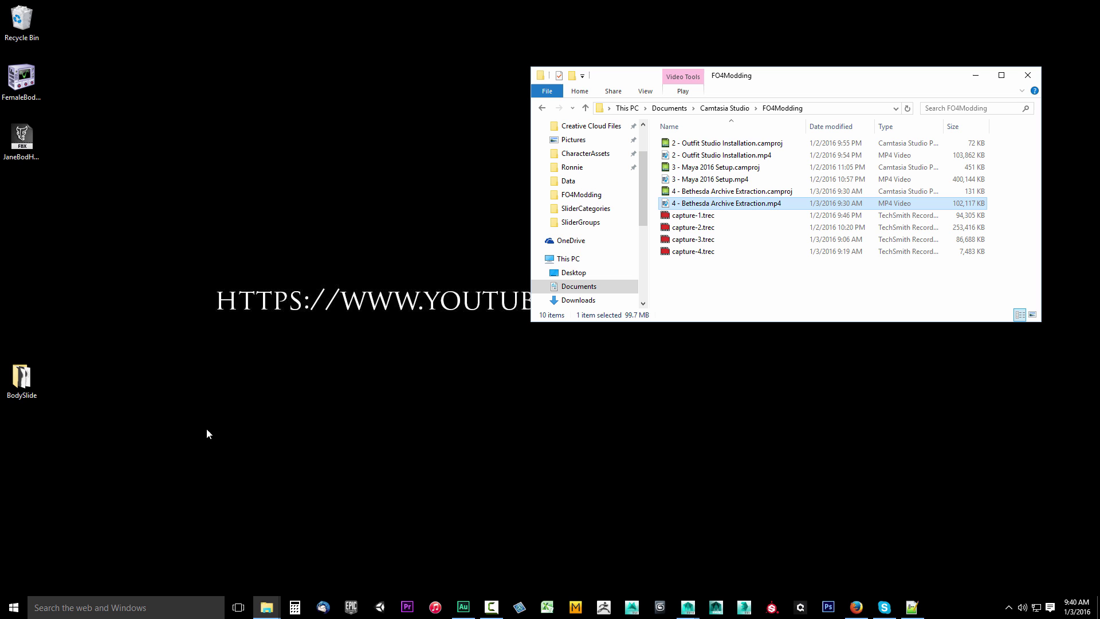
left_click(8, 606)
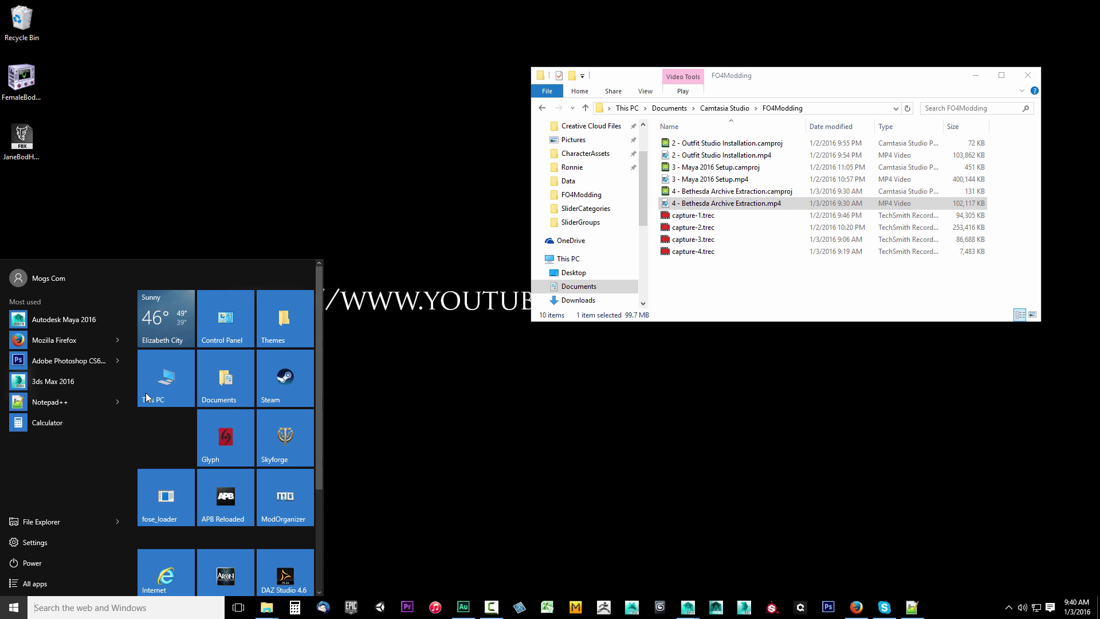
left_click(147, 397)
scroll(290, 229, "down", 1)
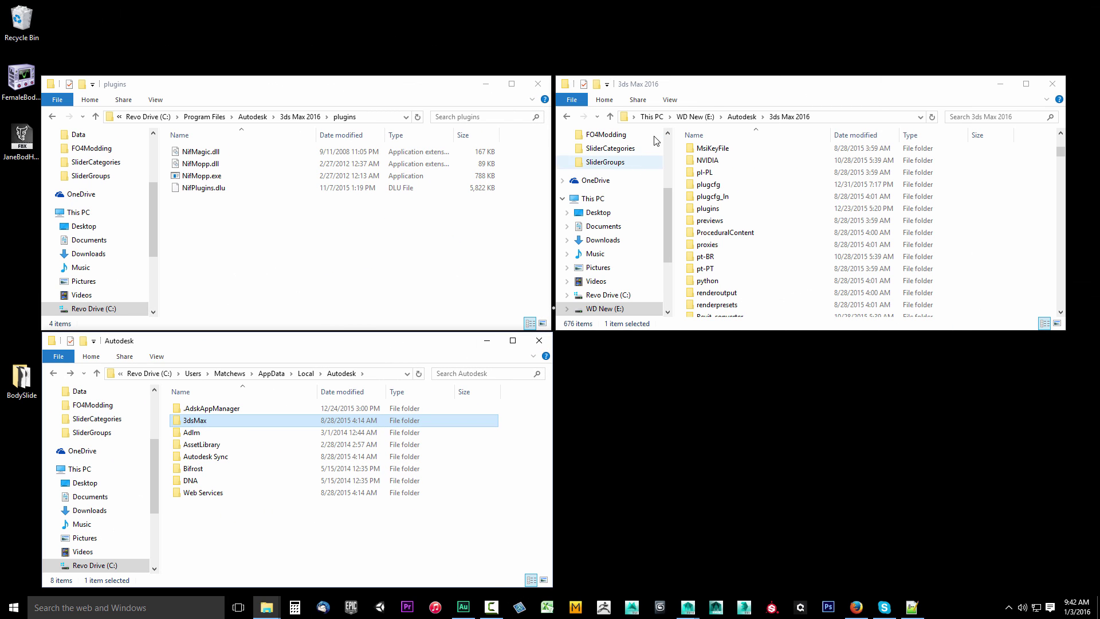
left_click(717, 88)
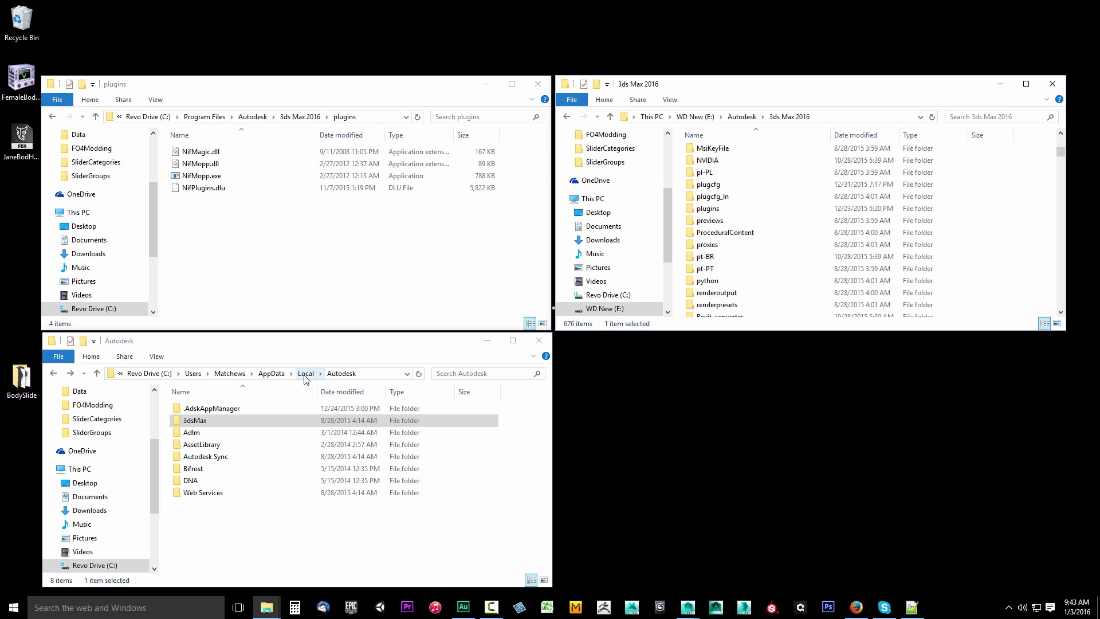
Browse AppData's 3dsMax\2016 - 64bit\ENU\en-US\plugcfg folder and select MaxNifTools.ini.
double_click(195, 421)
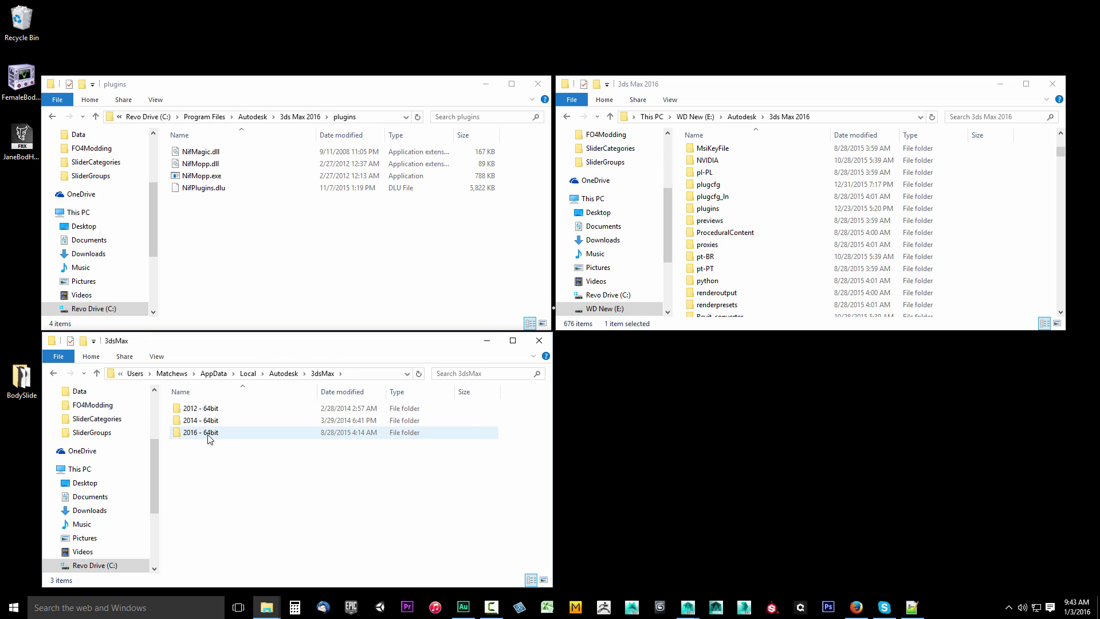
double_click(208, 432)
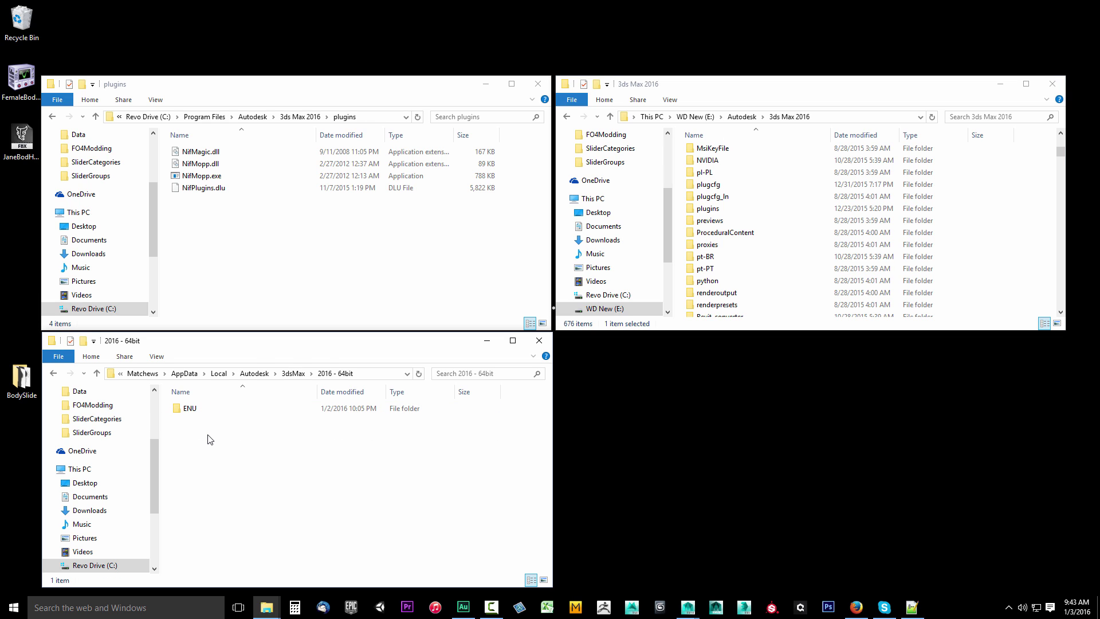
double_click(189, 409)
double_click(194, 409)
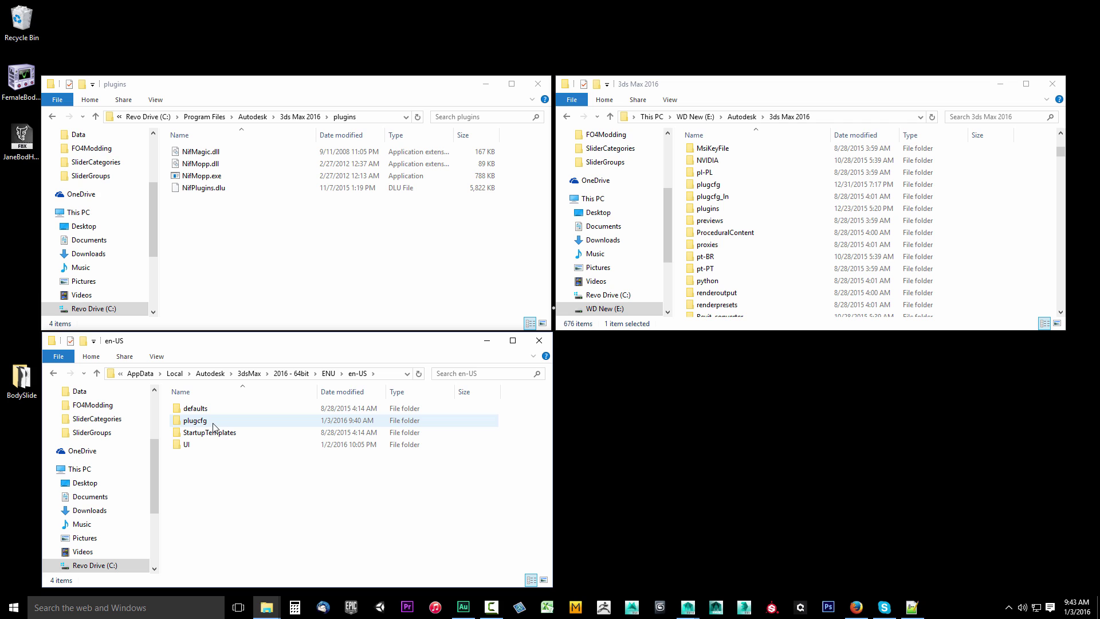
double_click(213, 421)
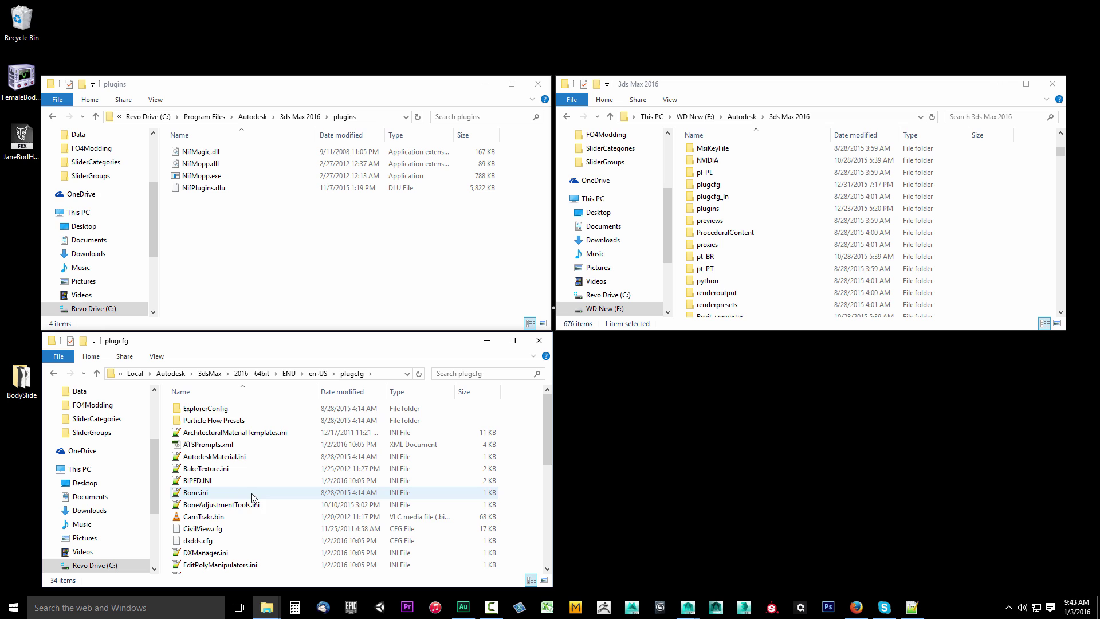
scroll(228, 526, "down", 5)
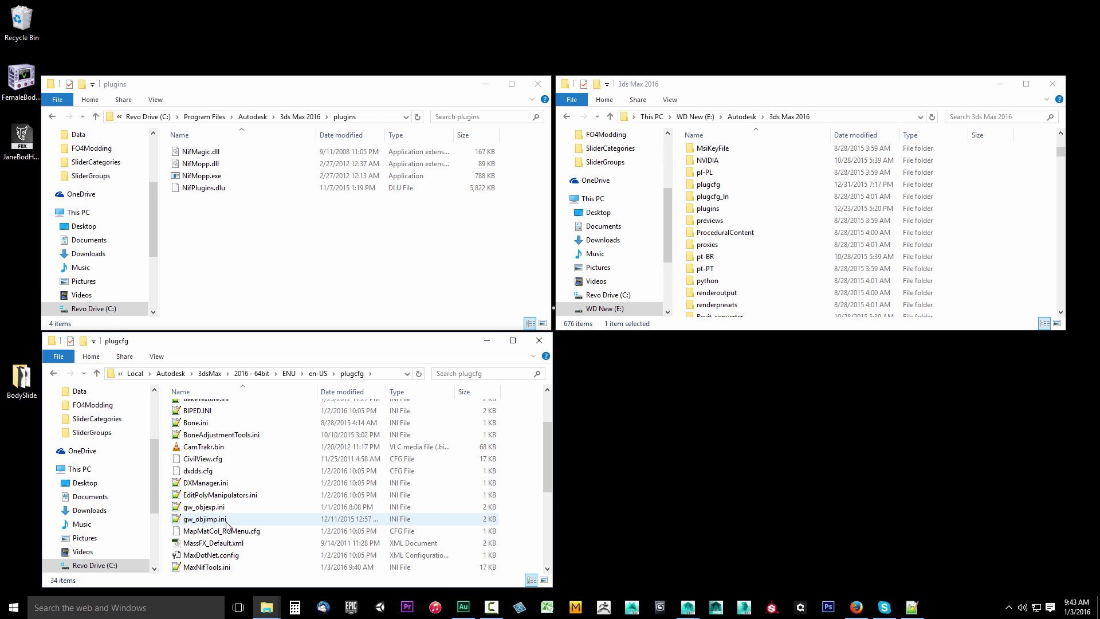
left_click(205, 460)
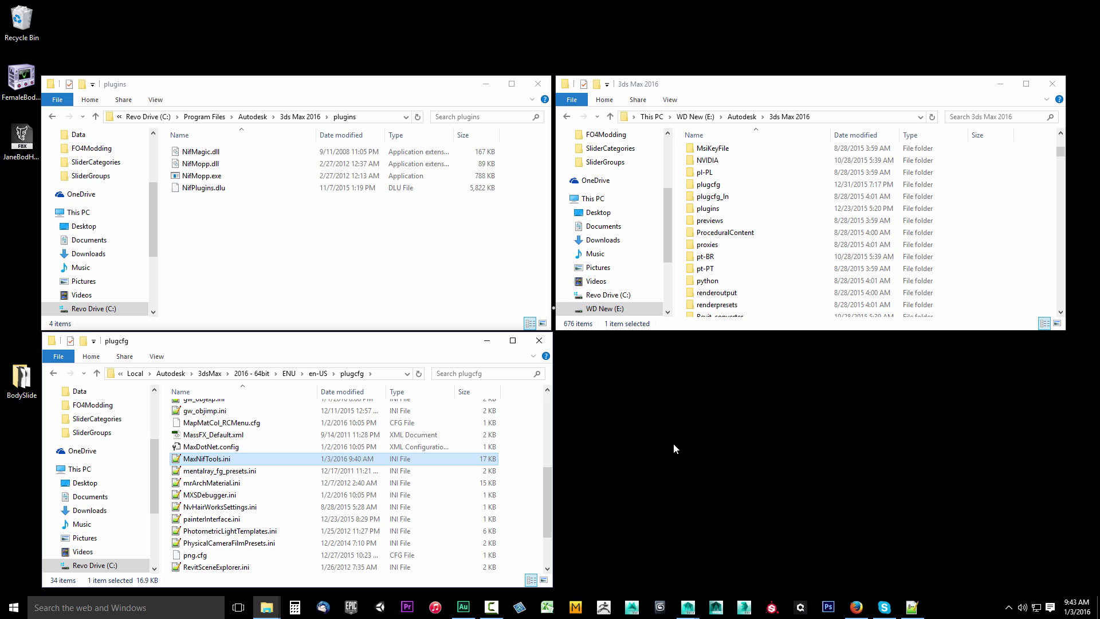
Replace MaxNifTools.ini in the E: drive 3ds Max 2016 plugcfg folder with the AppData copy.
left_click_drag(554, 425, 553, 424)
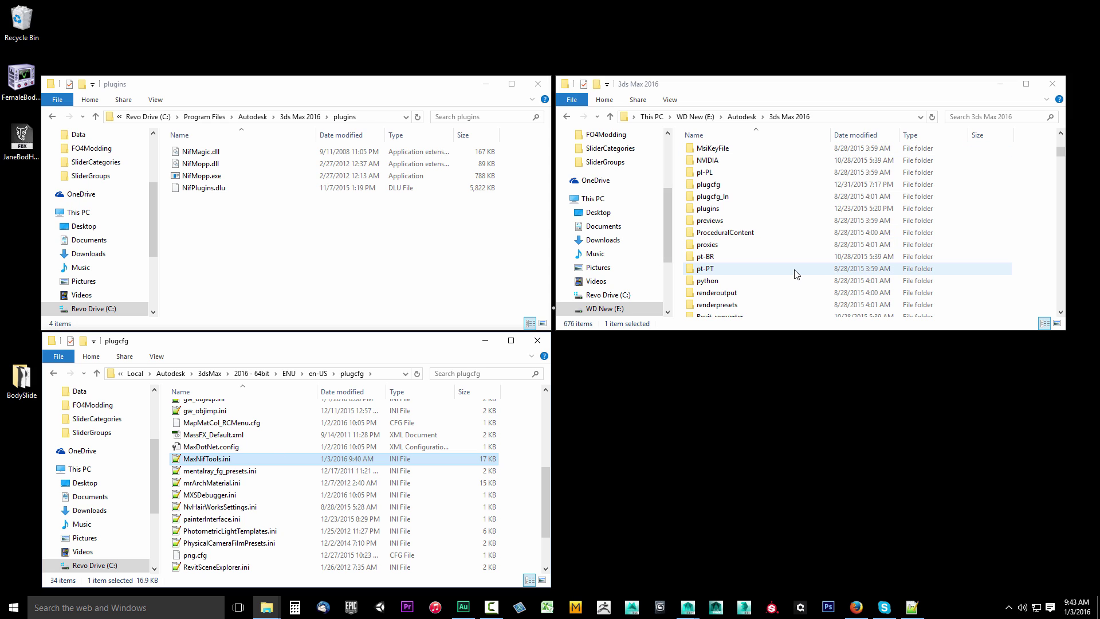
double_click(712, 186)
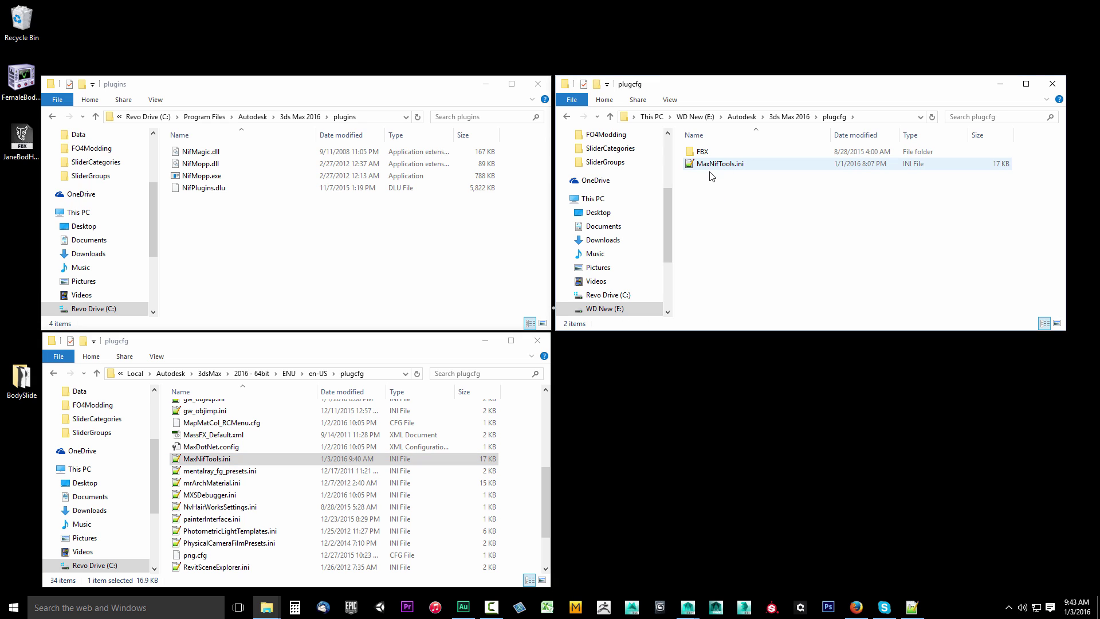
left_click(210, 460)
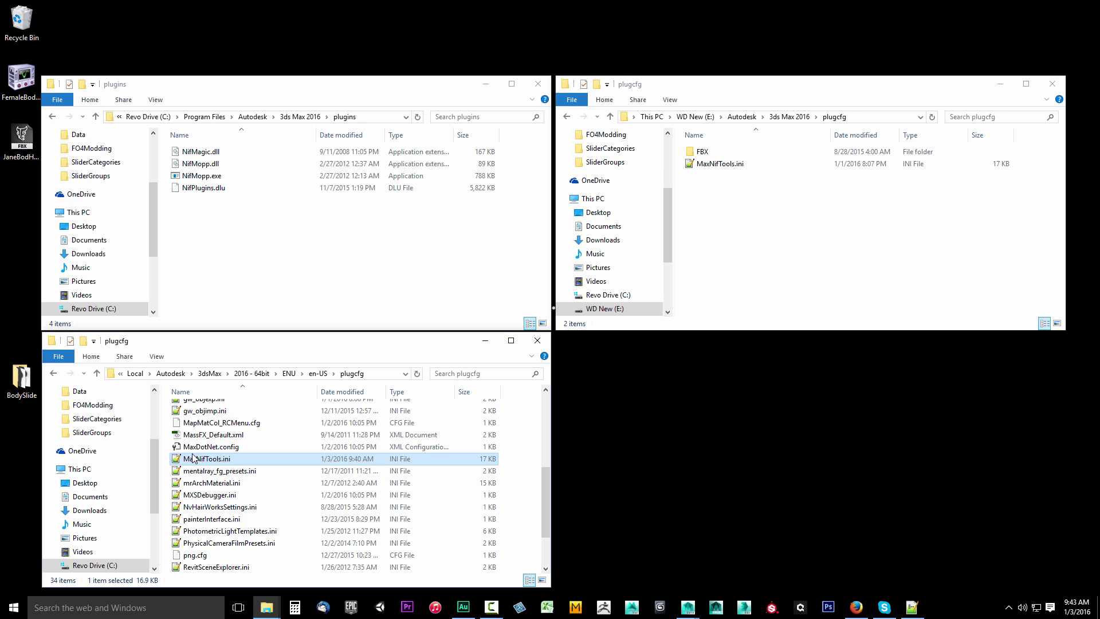
left_click_drag(212, 463, 780, 246)
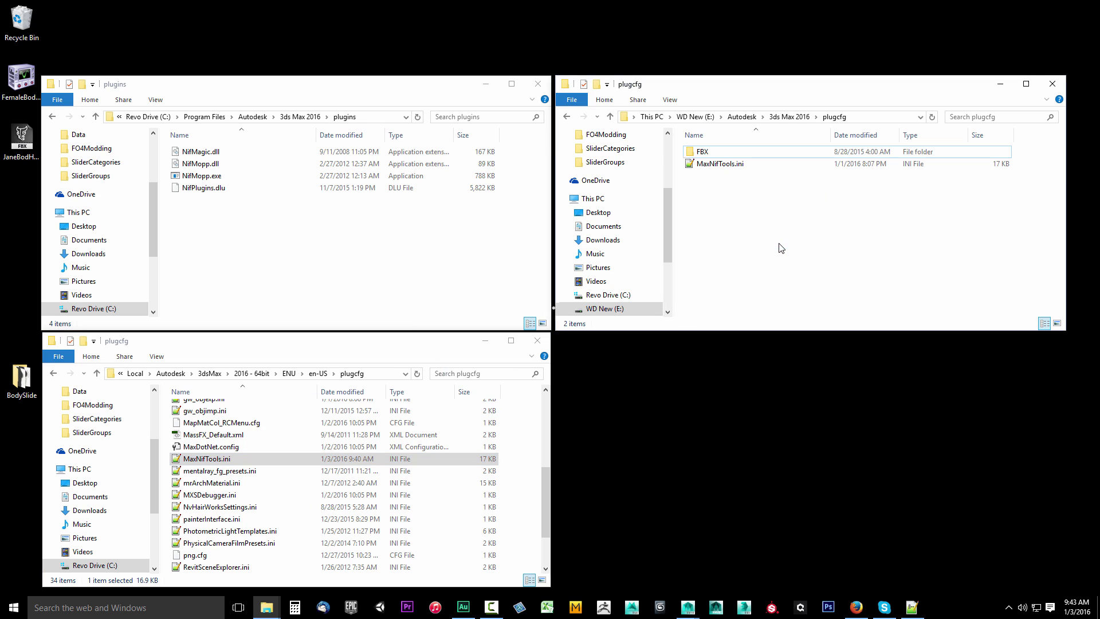
left_click(467, 224)
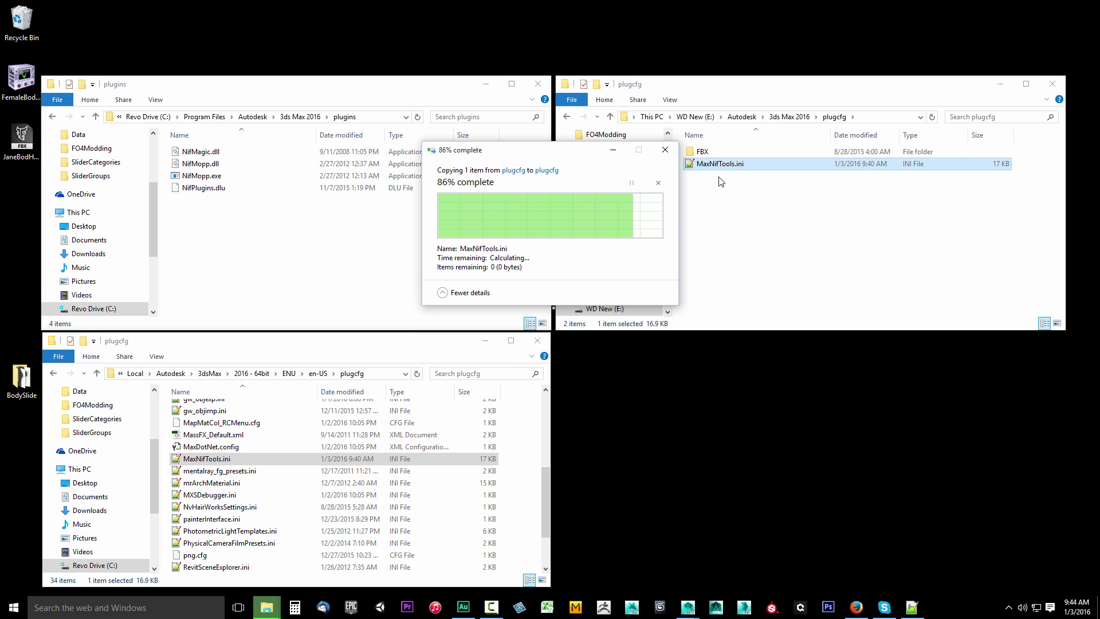
left_click(790, 118)
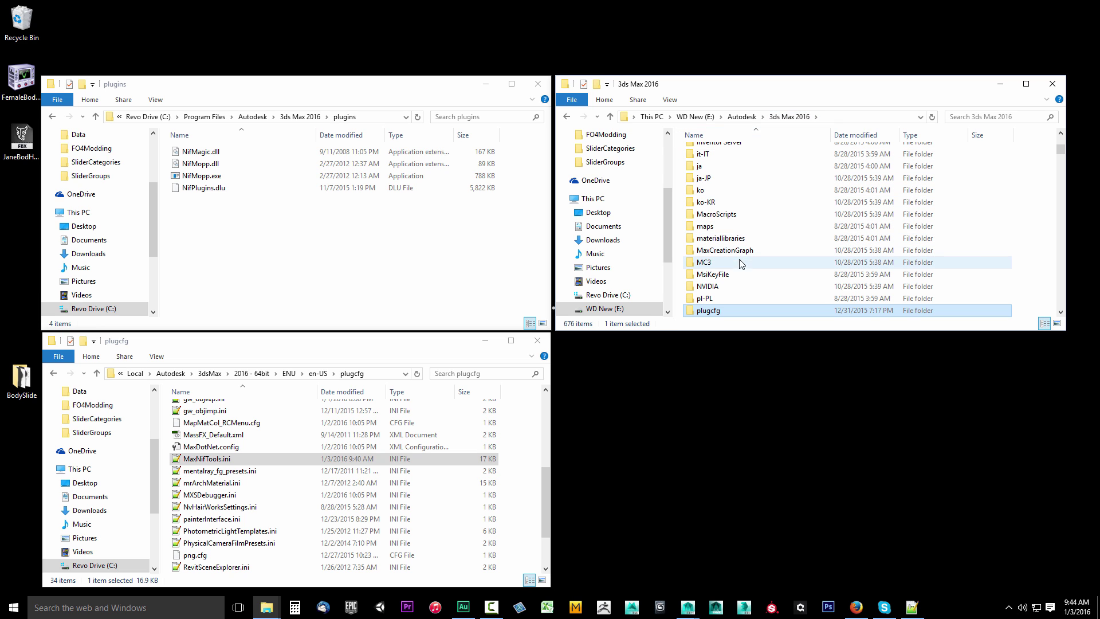
scroll(737, 291, "down", 1)
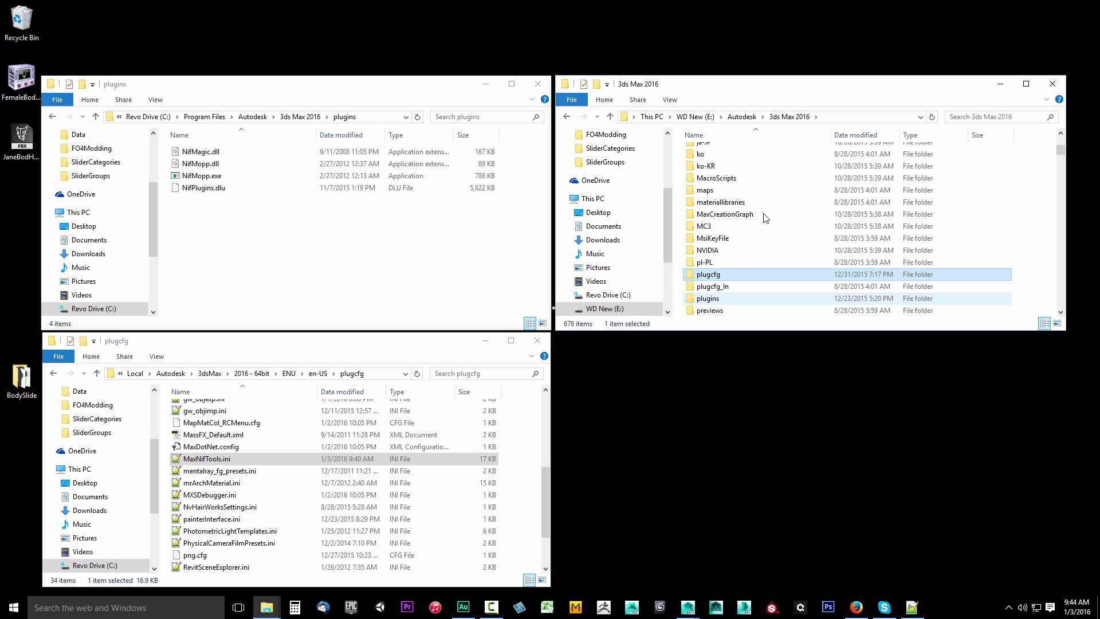
Drag the four Nif plugin files into the E: 3ds Max 2016 plugins folder, replacing the older copies.
double_click(708, 299)
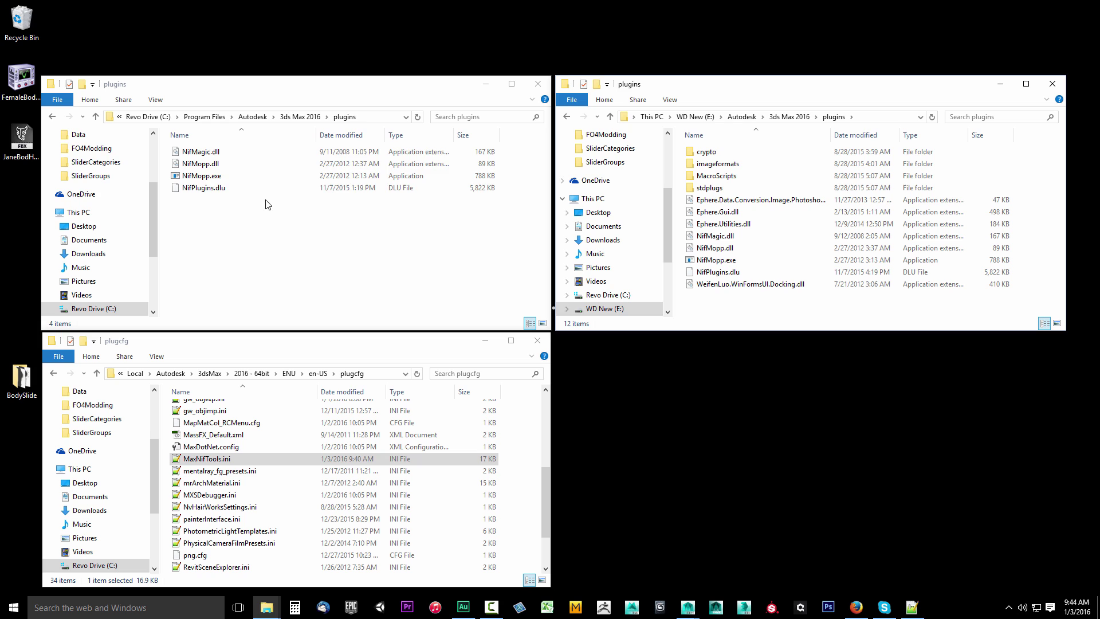
left_click_drag(202, 150, 228, 221)
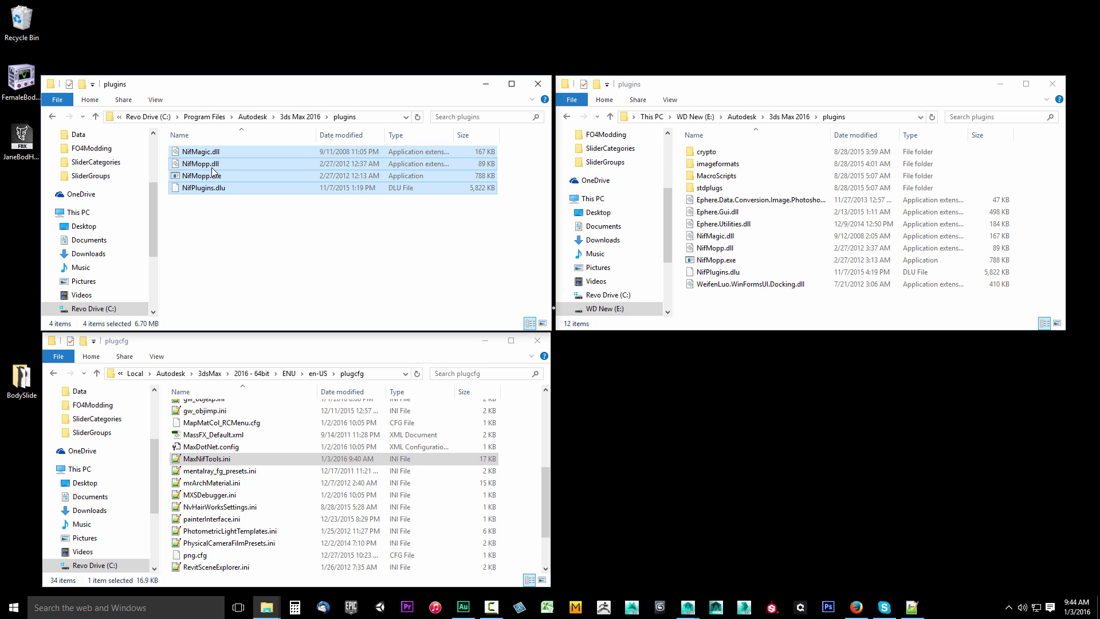
left_click_drag(200, 170, 768, 321)
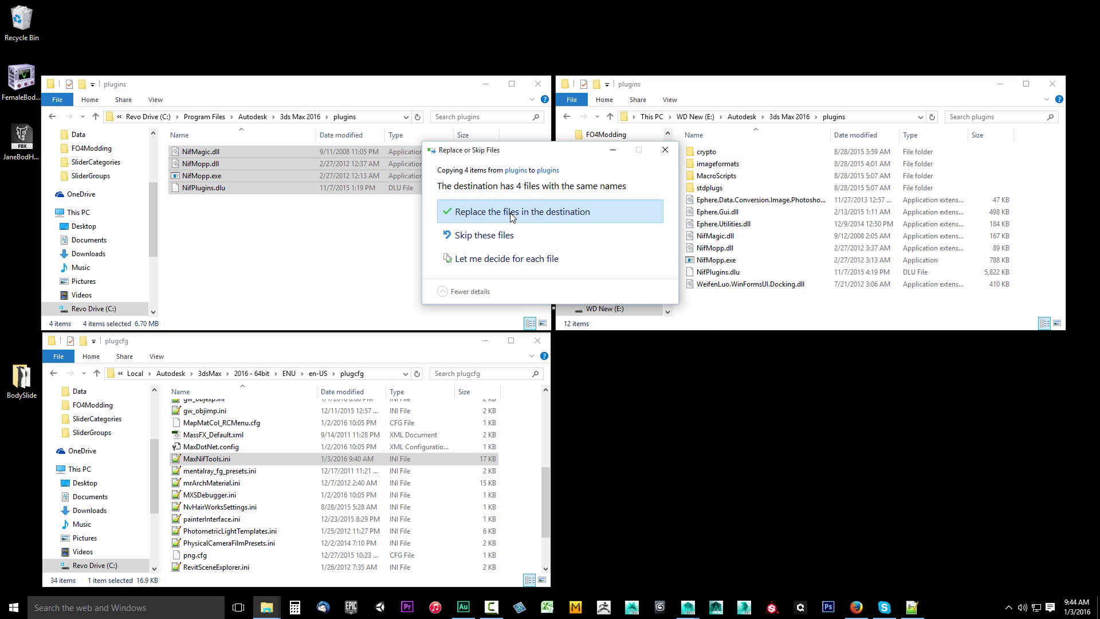
left_click(538, 211)
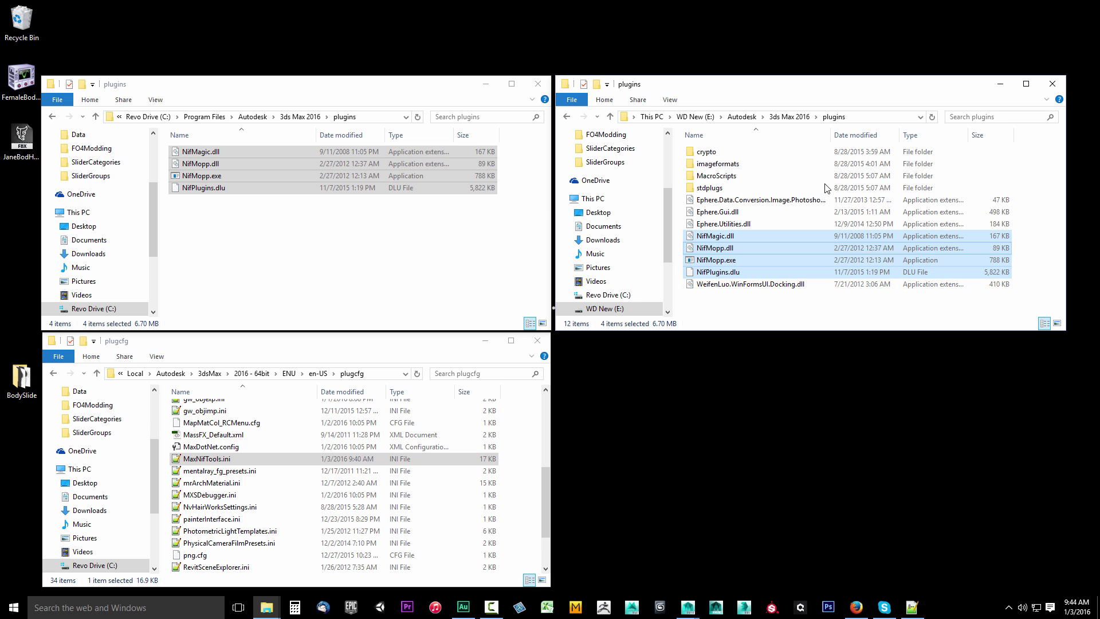
left_click(790, 116)
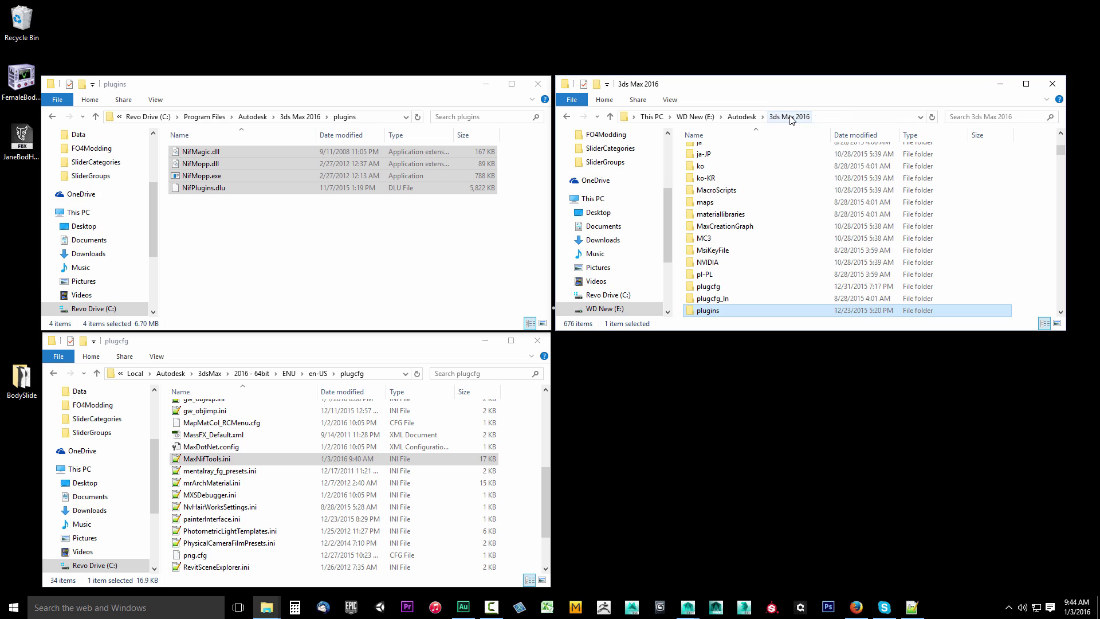
double_click(709, 288)
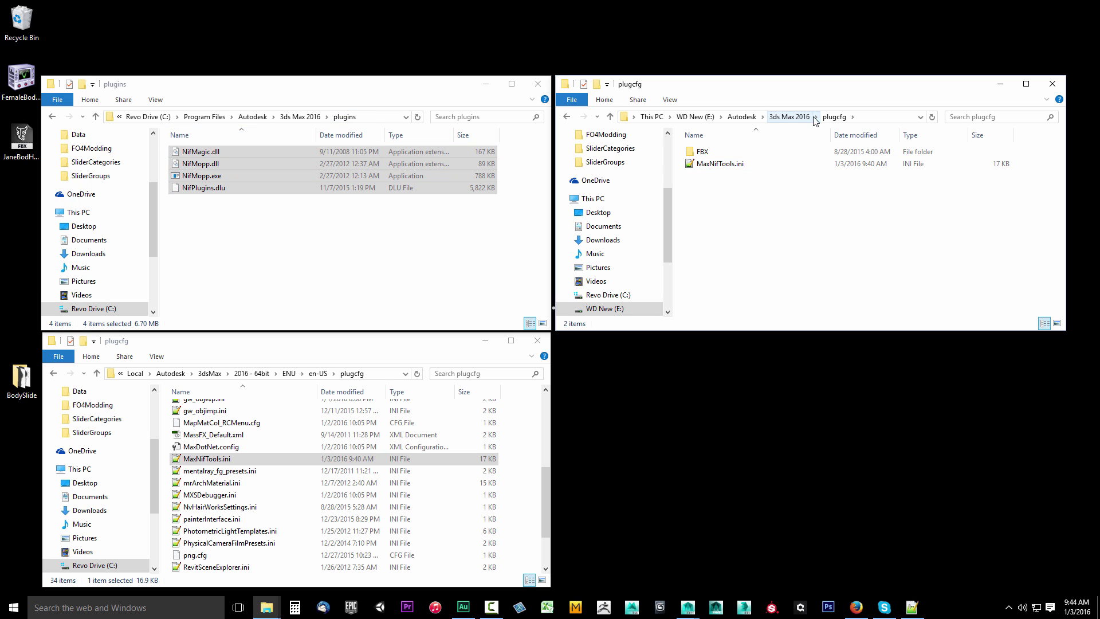
left_click(789, 116)
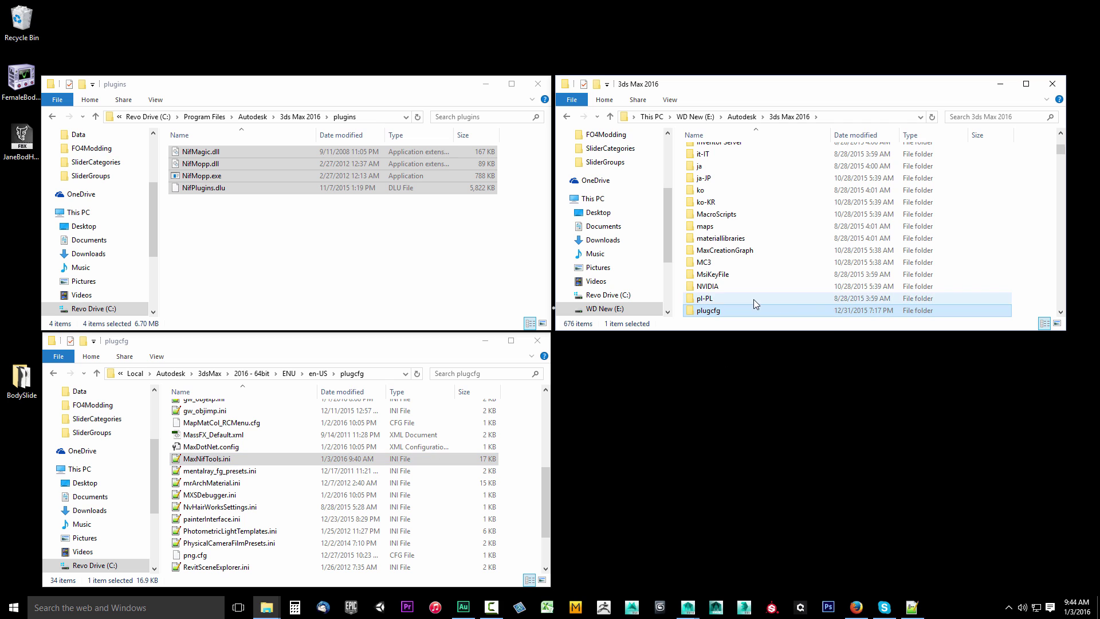
scroll(734, 298, "down", 1)
double_click(710, 299)
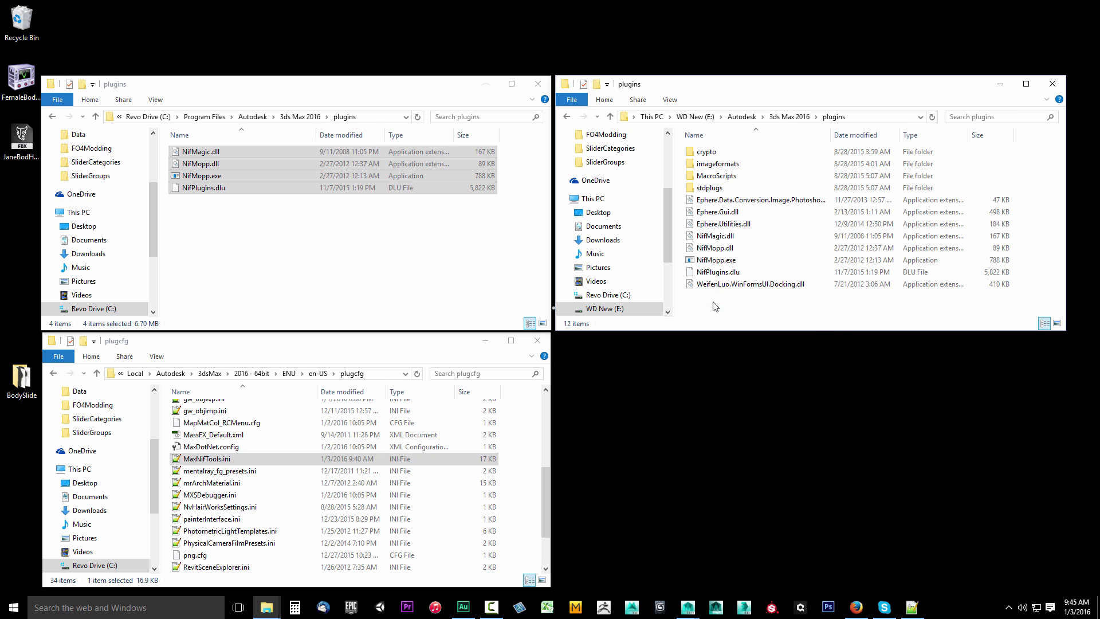
left_click(803, 117)
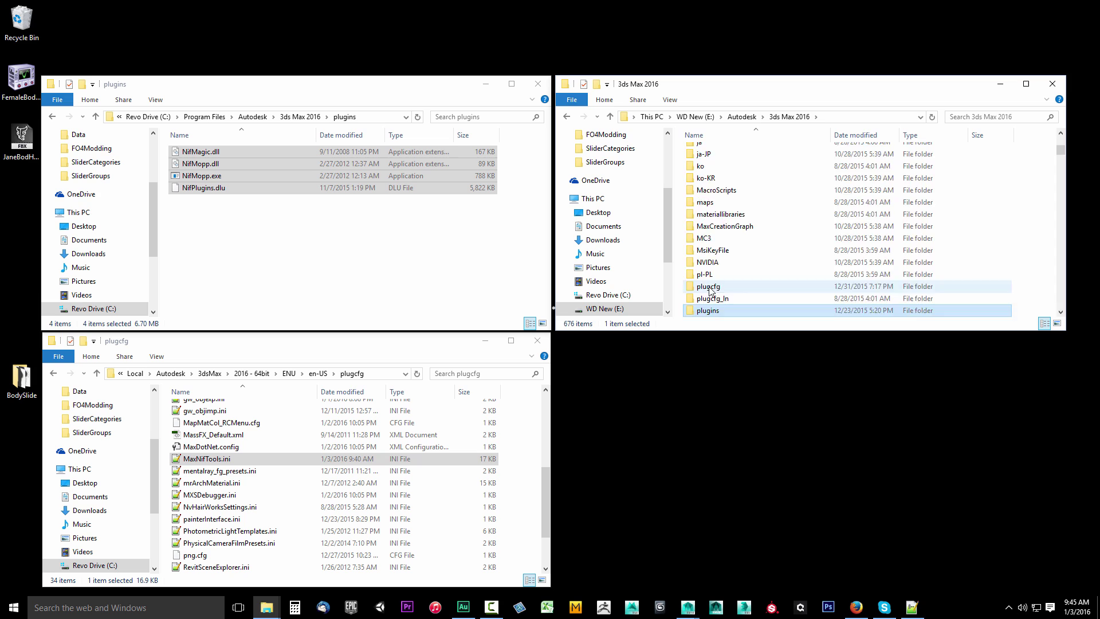
double_click(711, 291)
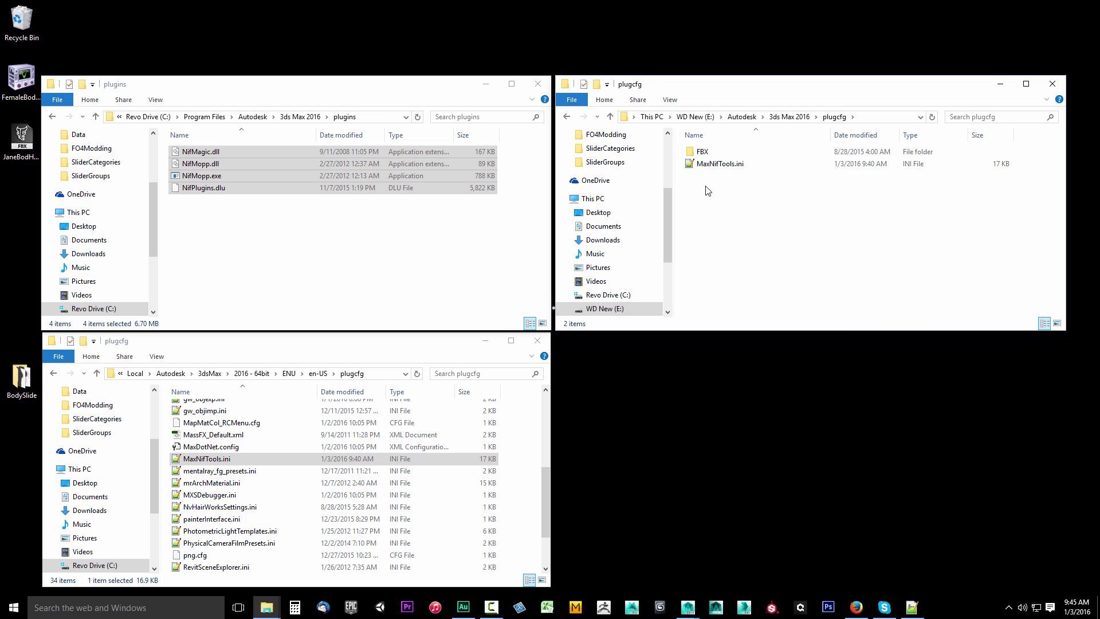
left_click(794, 117)
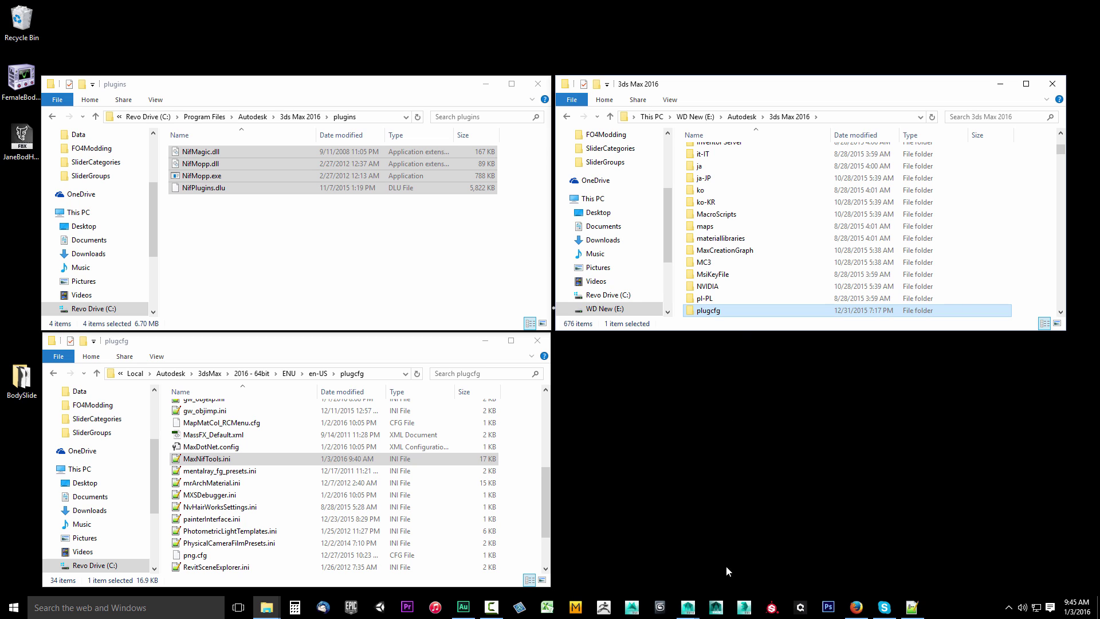
Launch 3ds Max 2016 and draw a cube, Box001, in the perspective view.
left_click(744, 607)
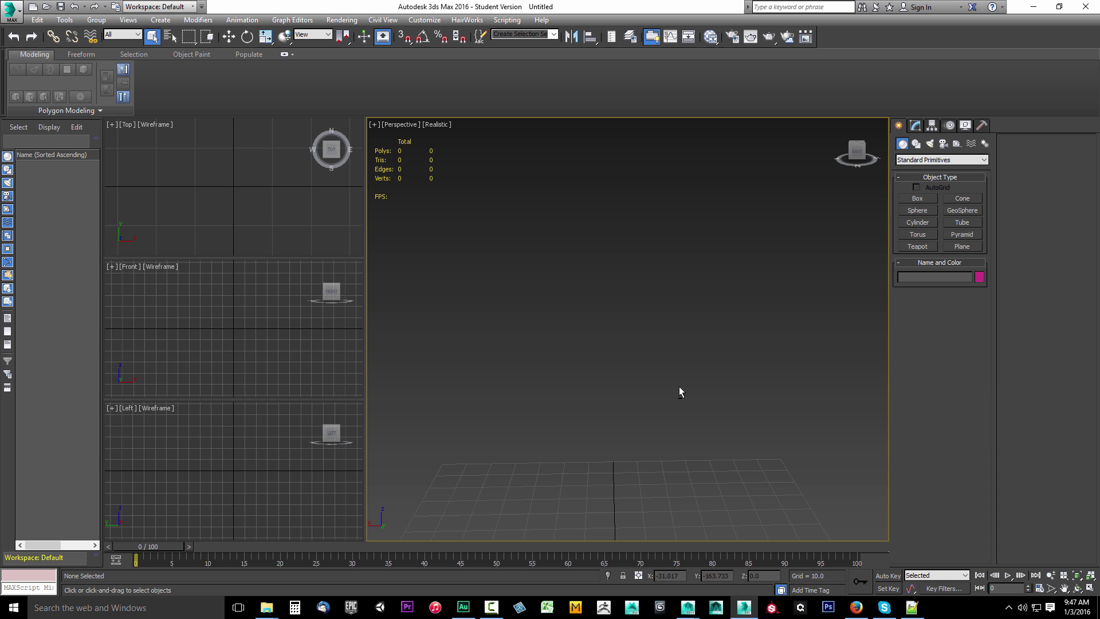
middle_click_drag(653, 393, 731, 294, "alt")
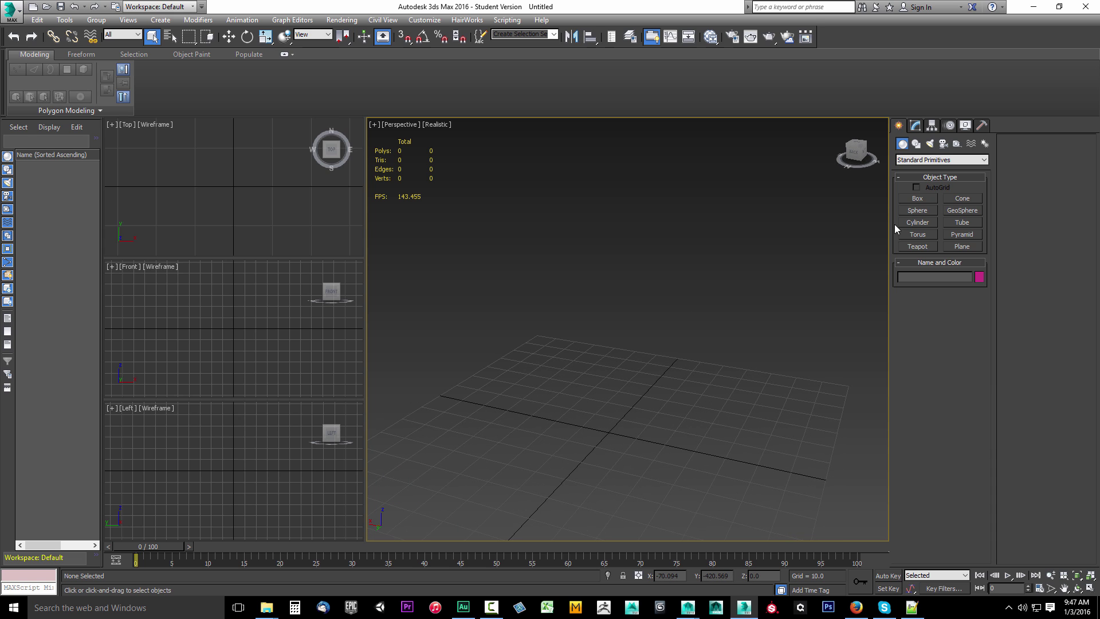
left_click(917, 198)
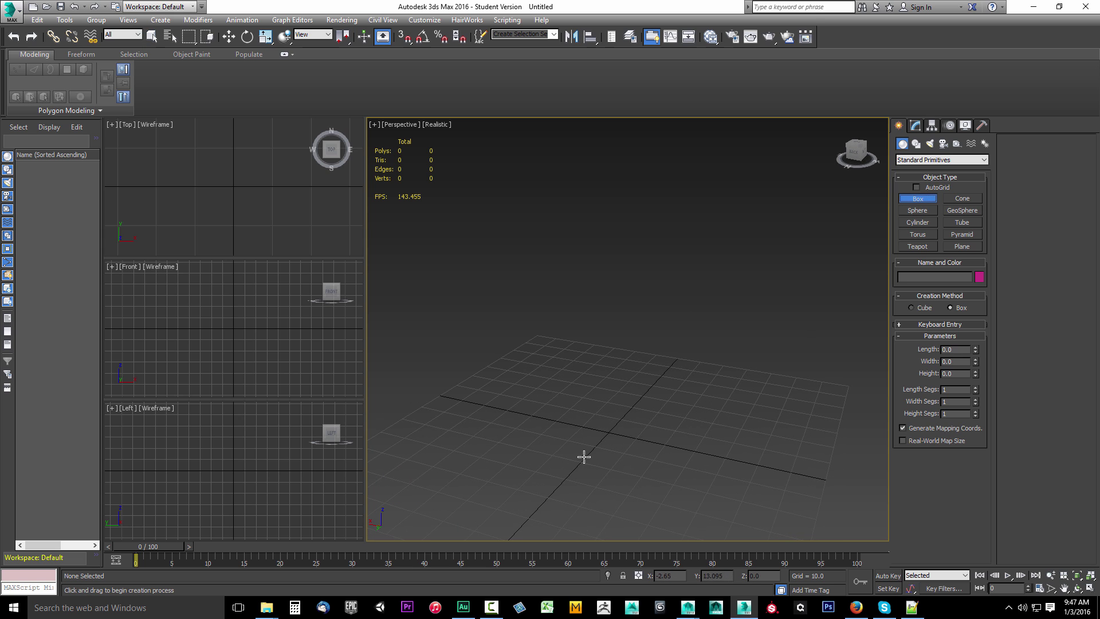
left_click(622, 404)
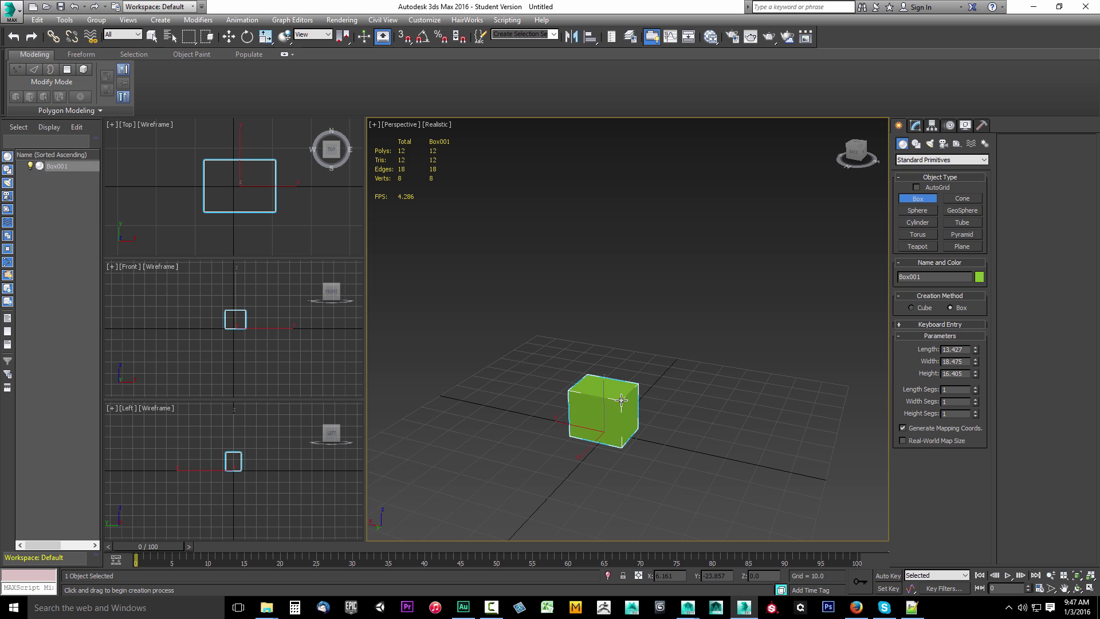
key("w")
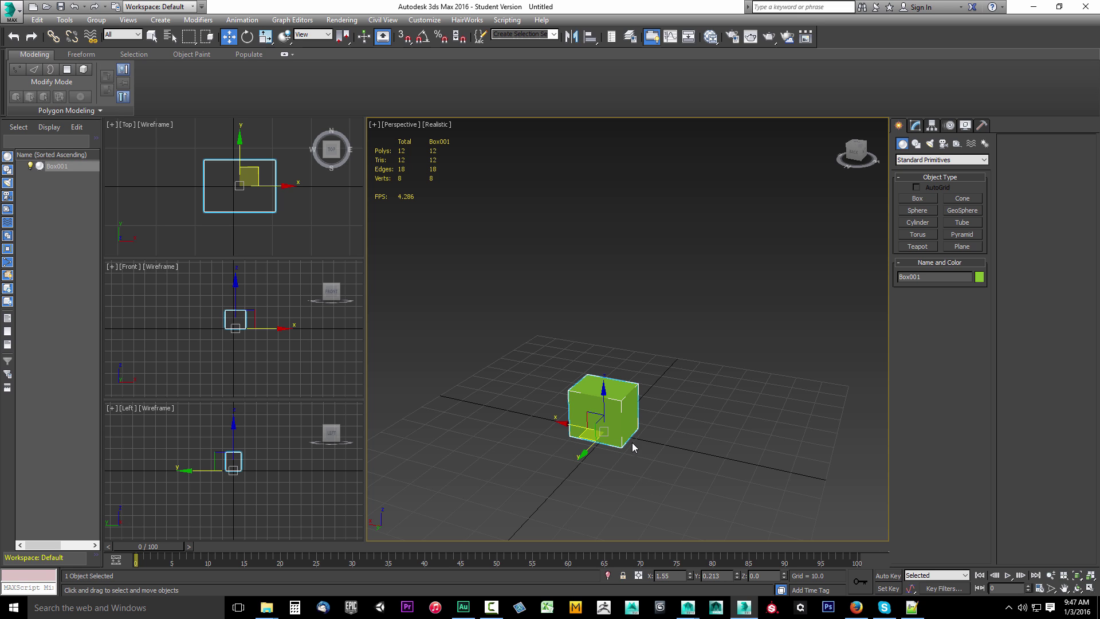
Convert Box001 to an Editable Mesh from its right-click menu.
right_click(616, 403)
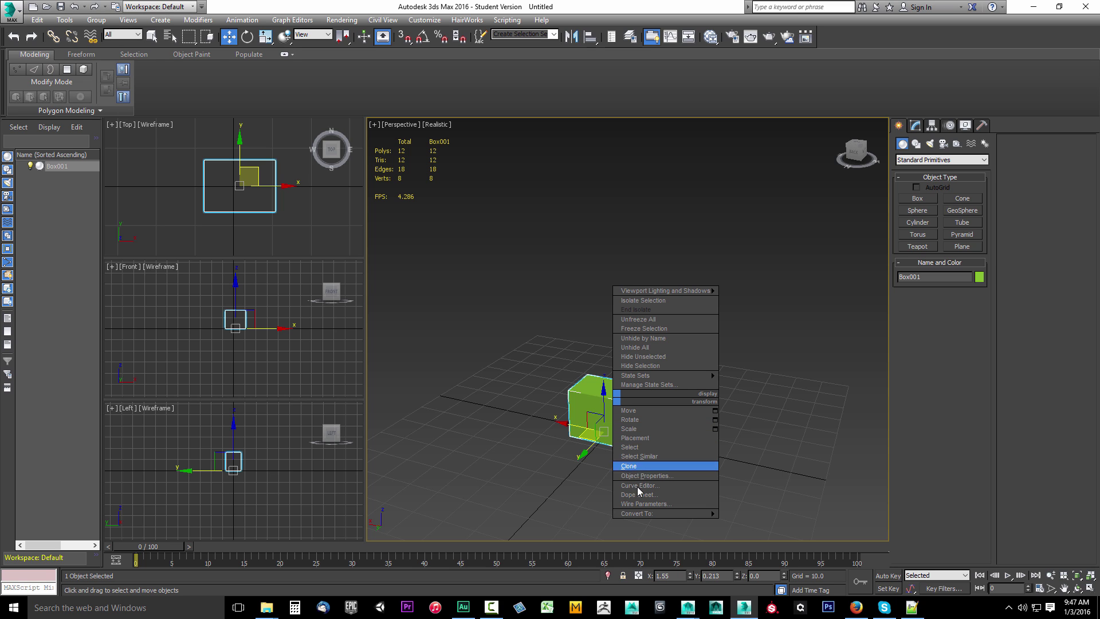
mouse_move(650, 514)
left_click(751, 513)
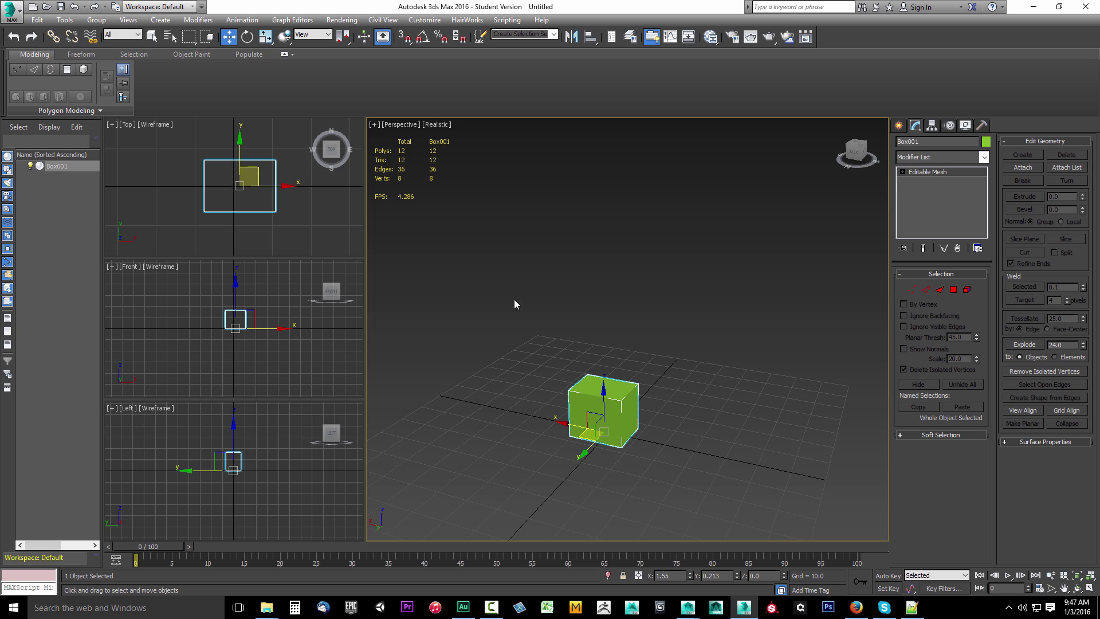
Export the selected box to the Desktop as tempnif in Netimmerse/Gamebryo NIF format, weld vertices 0.0.
left_click(6, 12)
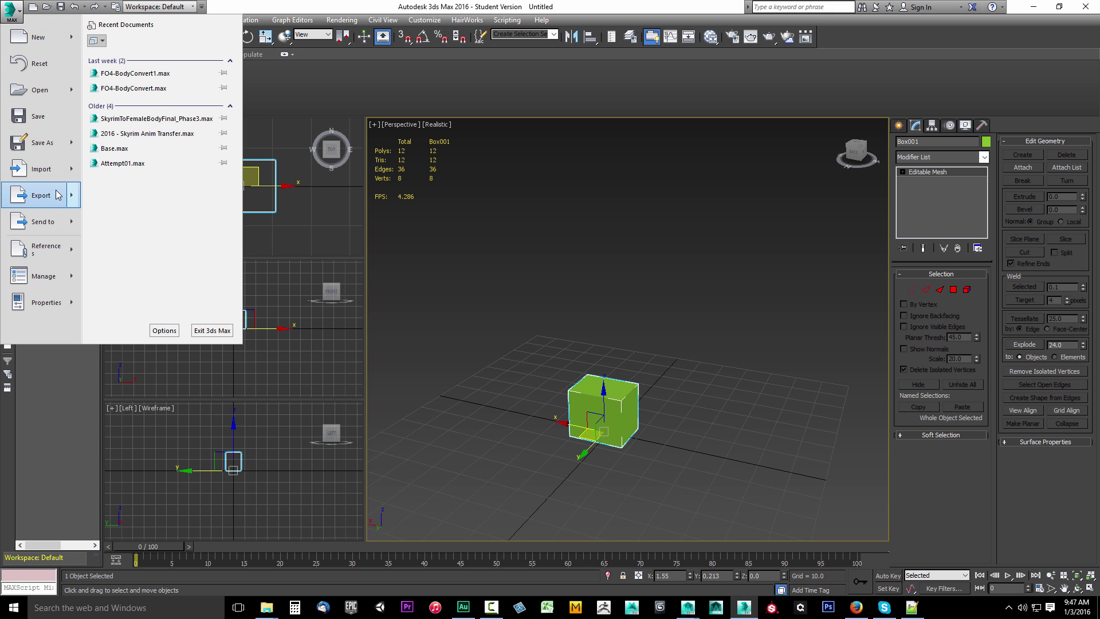
mouse_move(50, 195)
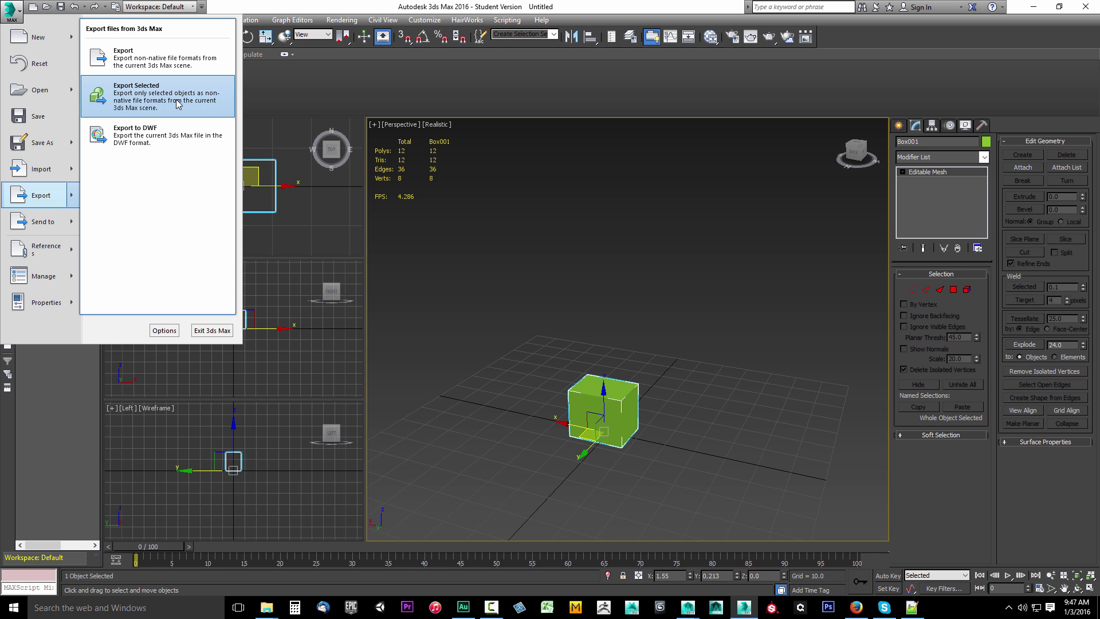
left_click(212, 99)
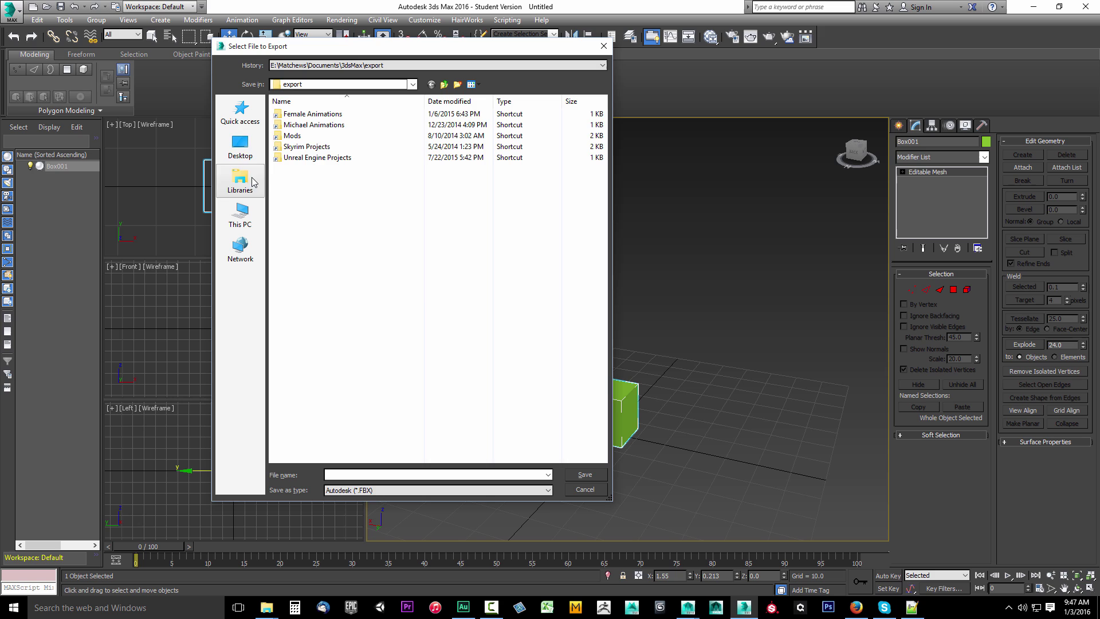
left_click(240, 146)
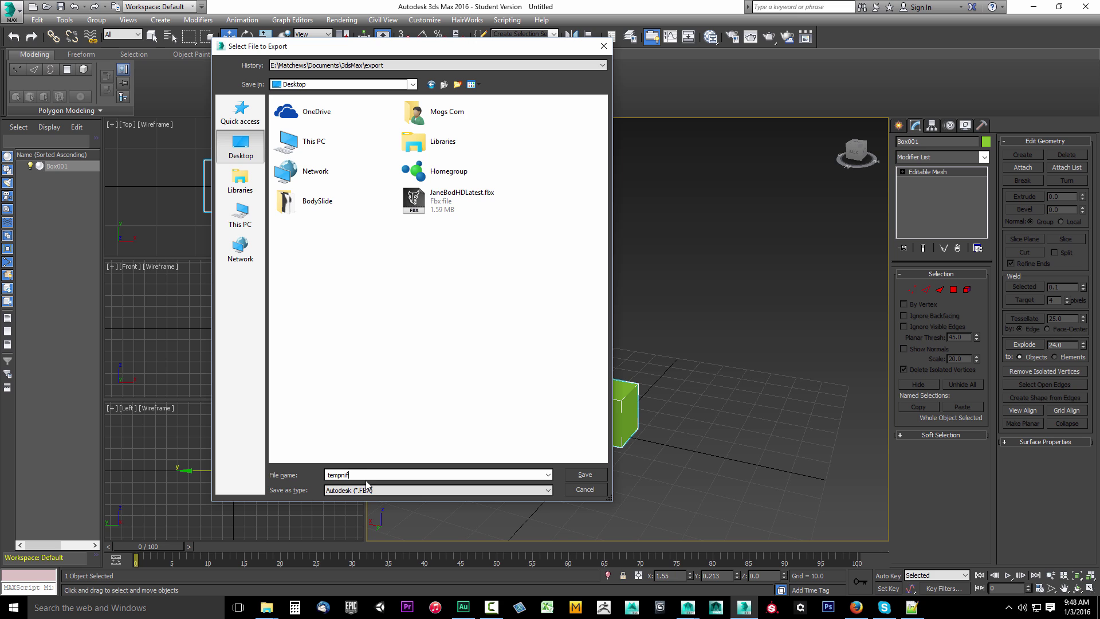
left_click(425, 494)
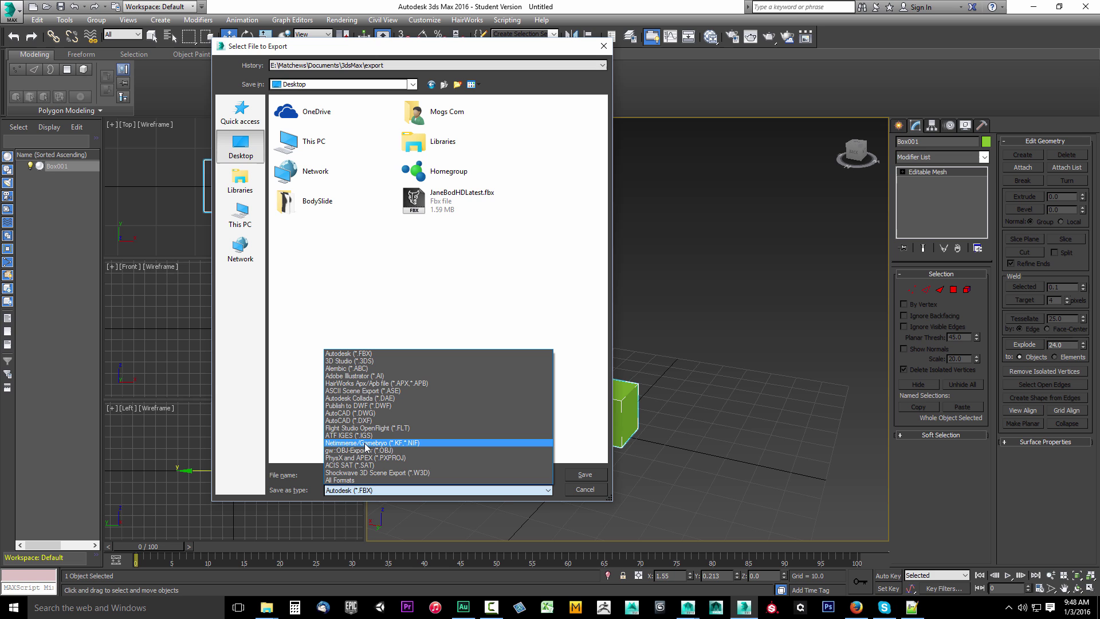
left_click(365, 443)
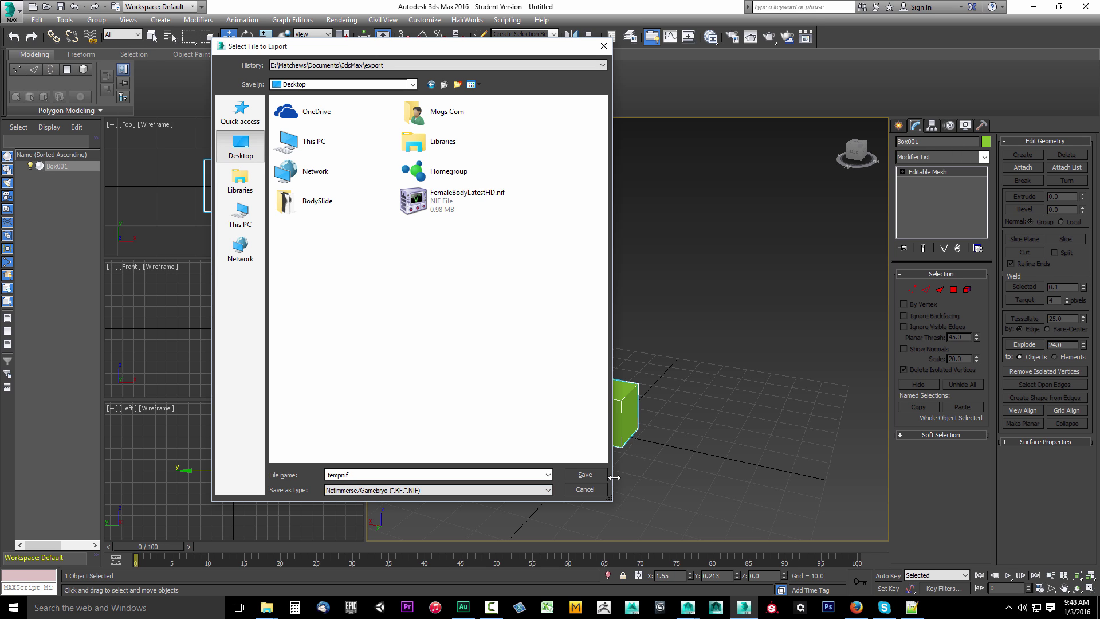
left_click(586, 475)
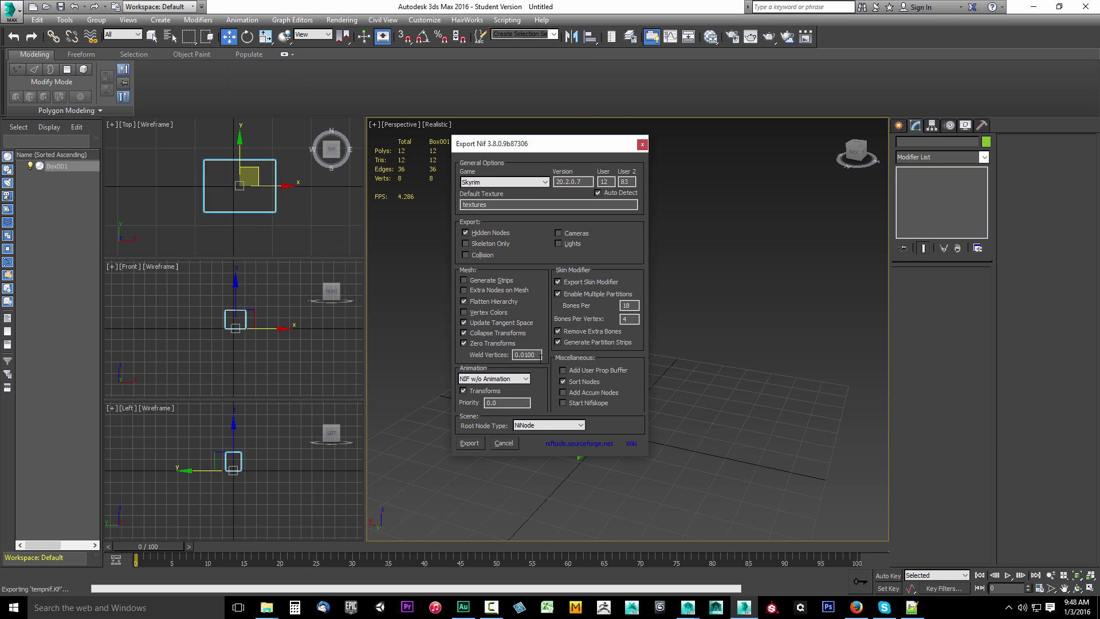
key("BackSpace")
key("BackSpace")
key("BackSpace")
Finish the tempnif export, then import tempnif.nif from the Desktop without lights as Box002.
left_click(468, 444)
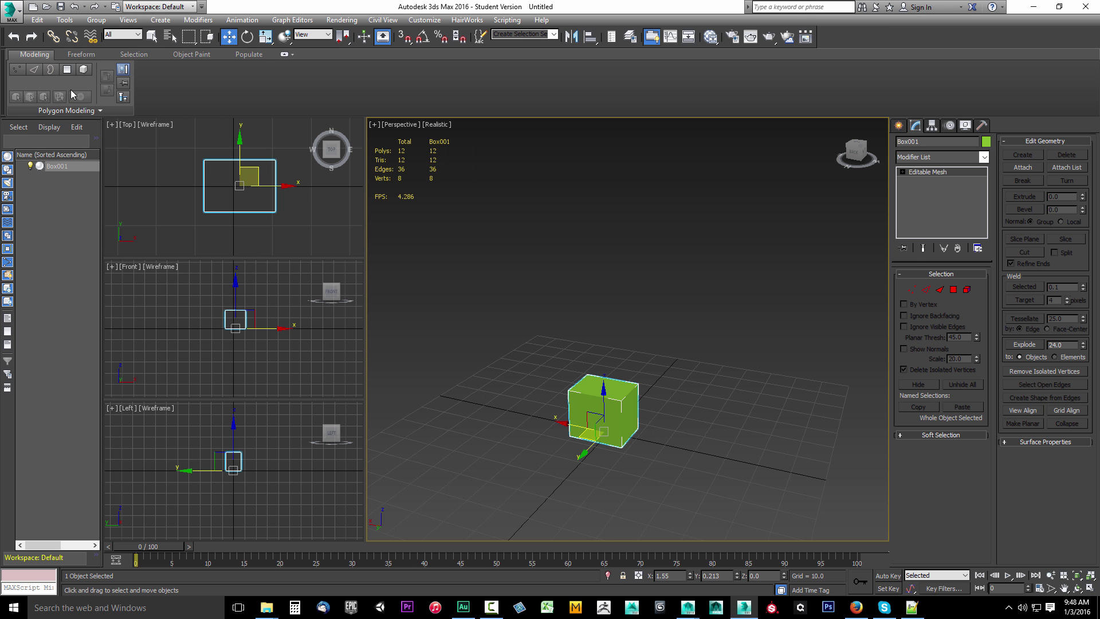
left_click(8, 18)
left_click(41, 169)
left_click(241, 150)
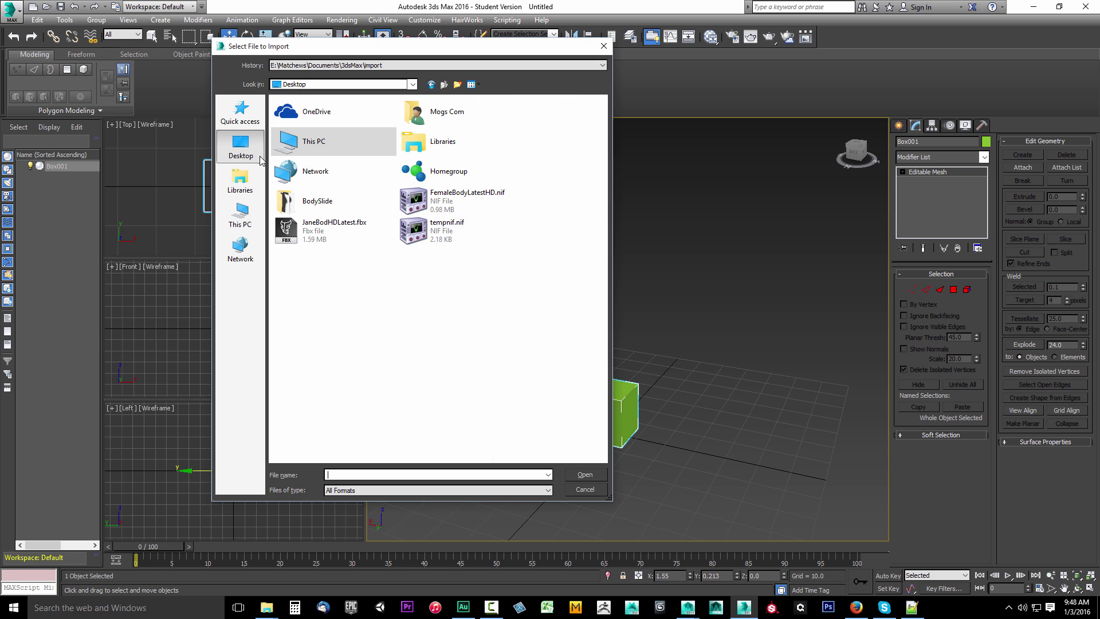
left_click(440, 232)
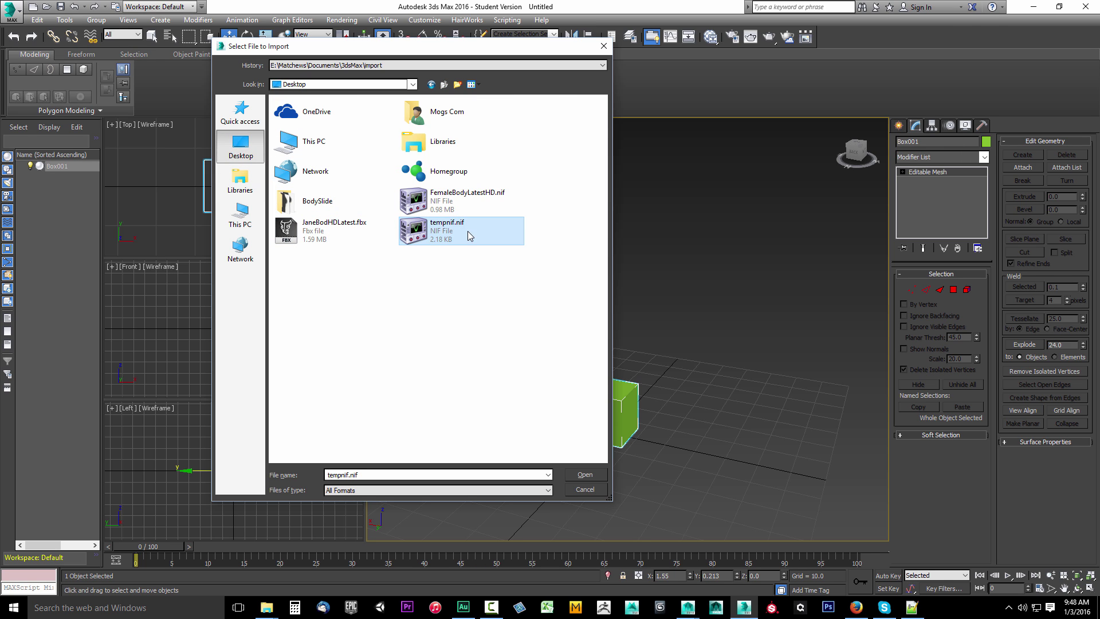
left_click(584, 474)
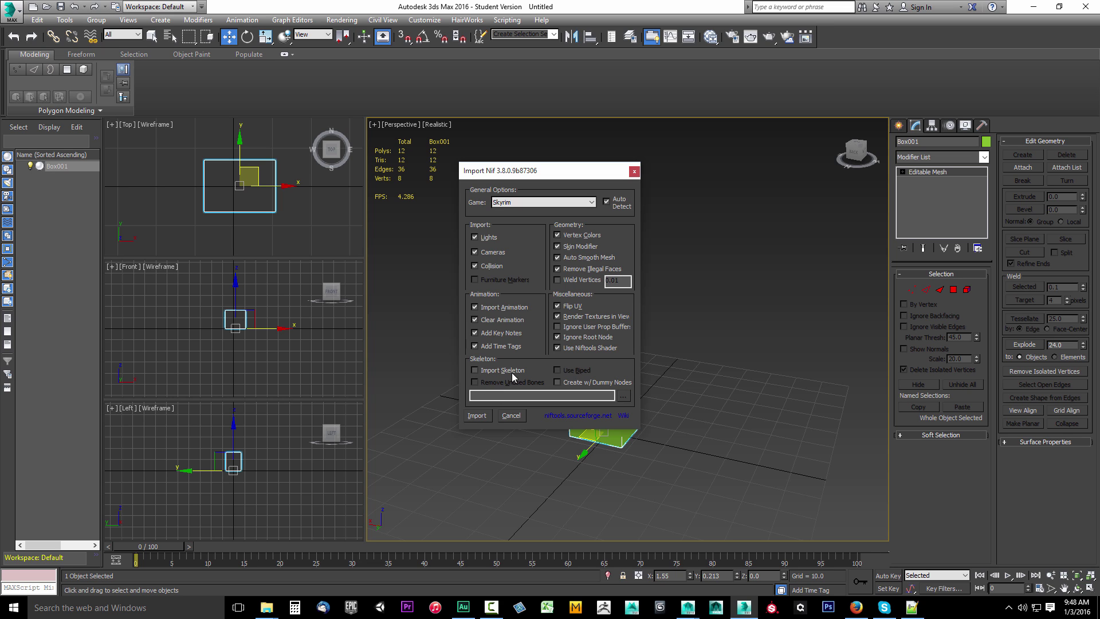
left_click(484, 237)
left_click(477, 415)
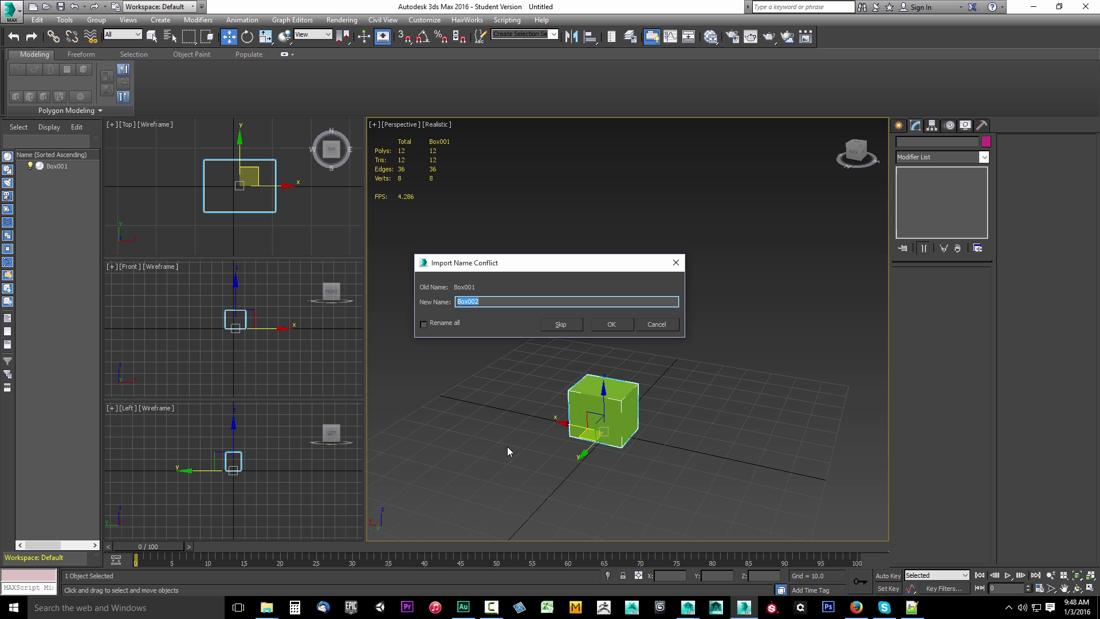
left_click(615, 324)
Exit 3ds Max 2016, discarding the unsaved changes to the Box001/Box002 scene.
scroll(596, 385, "down", 5)
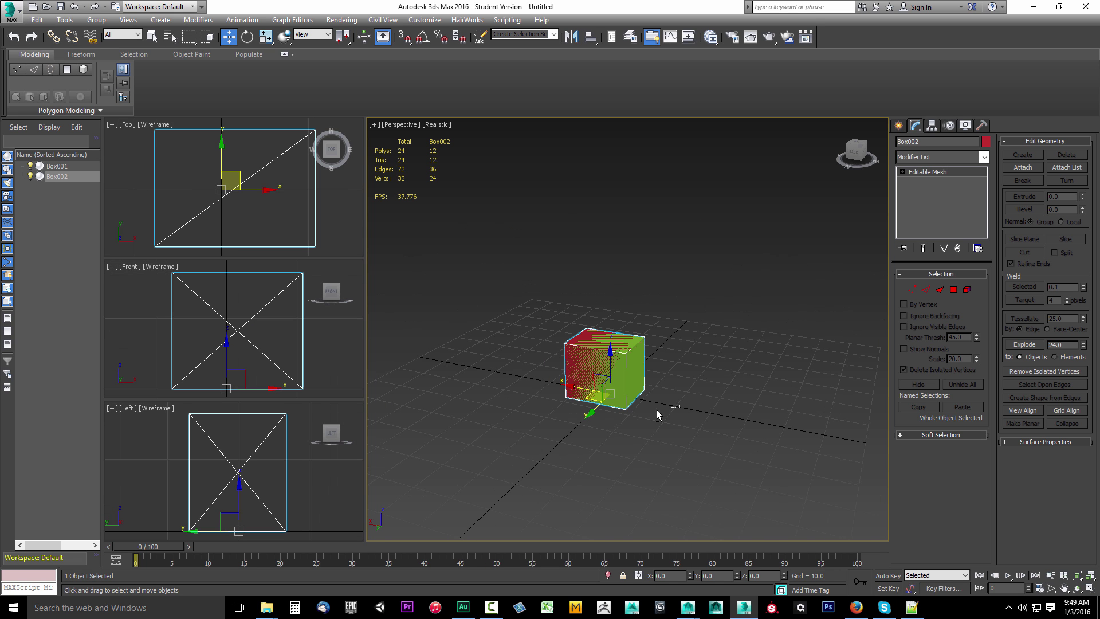
mouse_move(669, 421)
middle_mouse_down("alt")
mouse_move(646, 420)
mouse_move(677, 417)
middle_mouse_up("alt")
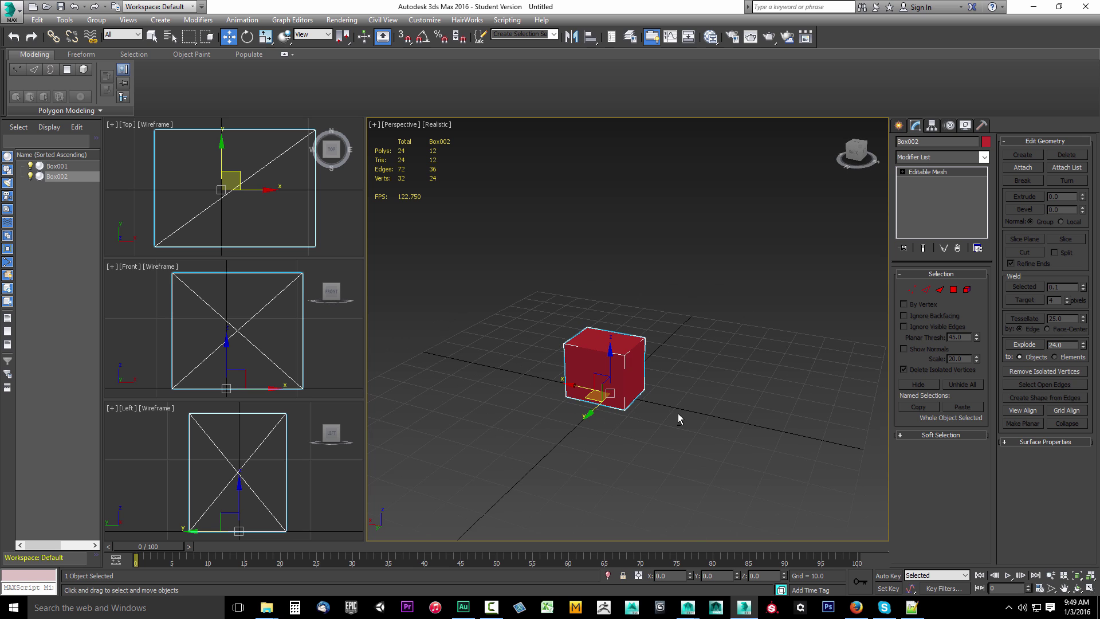
left_click(11, 18)
left_click(215, 332)
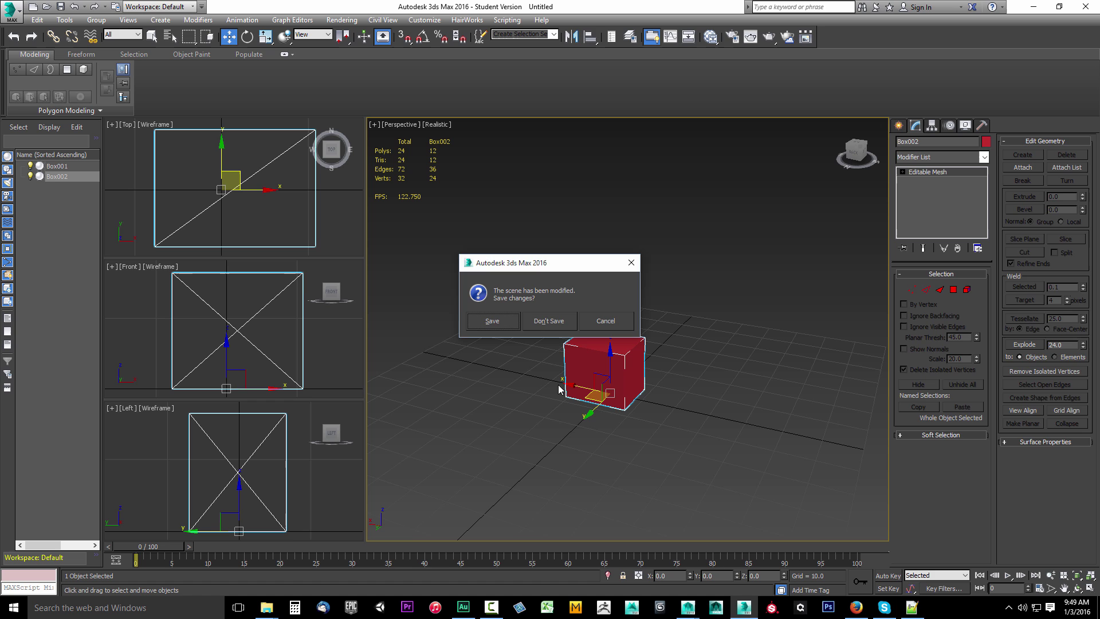
key("n")
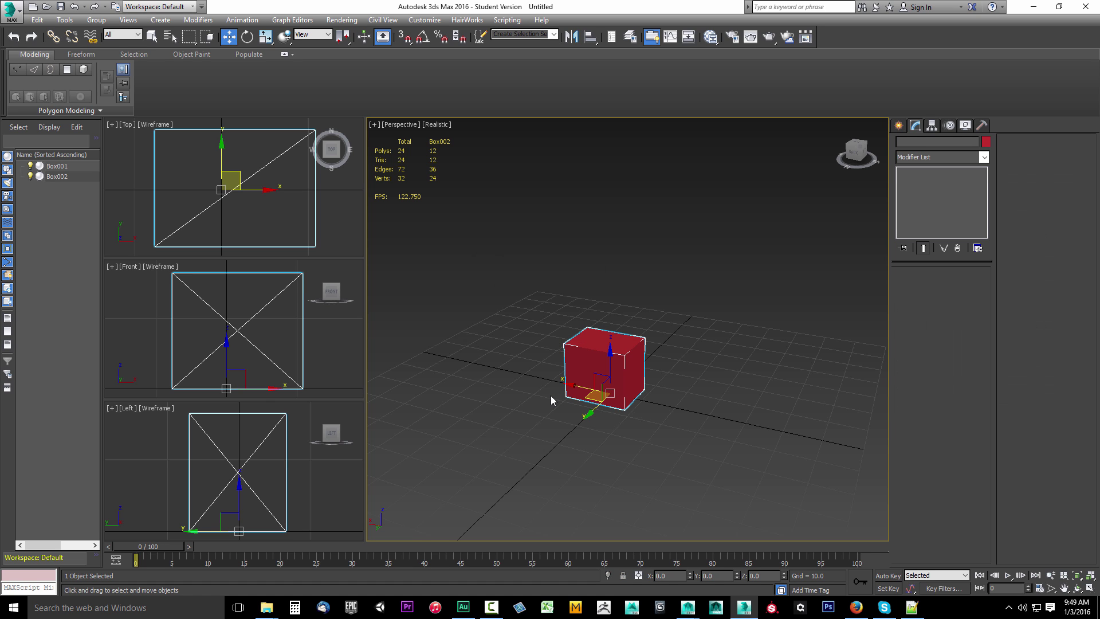